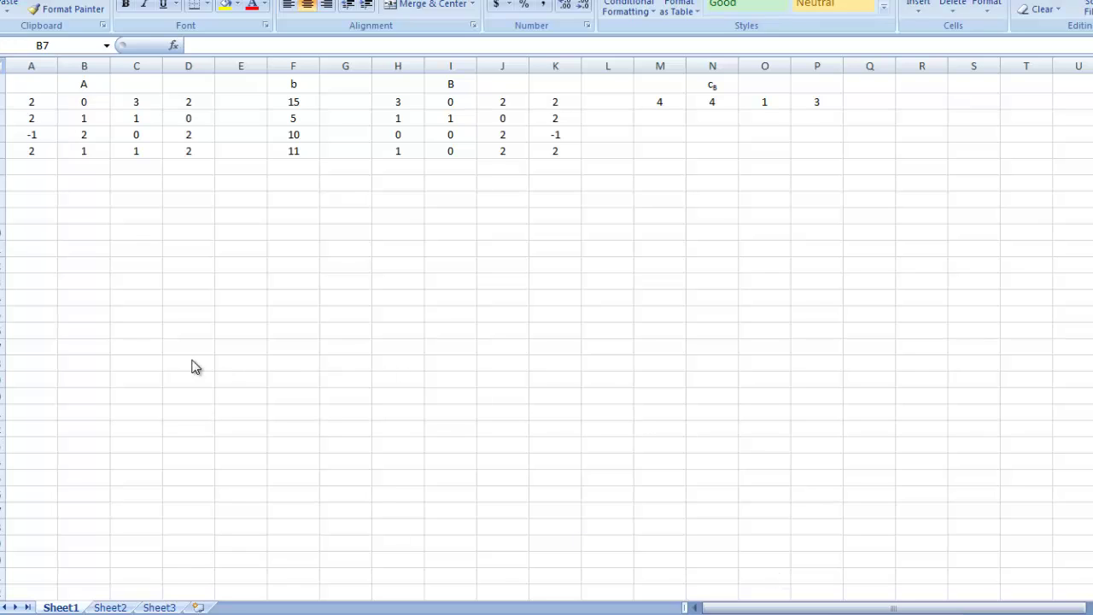
Enter the label A-1 in cell B7 and format the -1 as superscript.
left_click(94, 183)
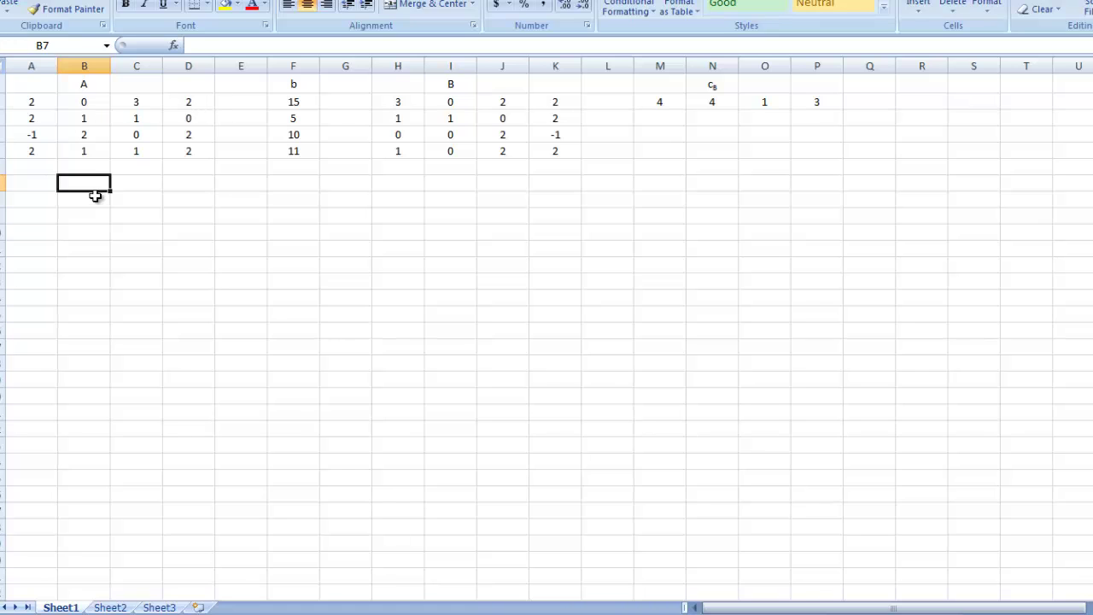
type("A")
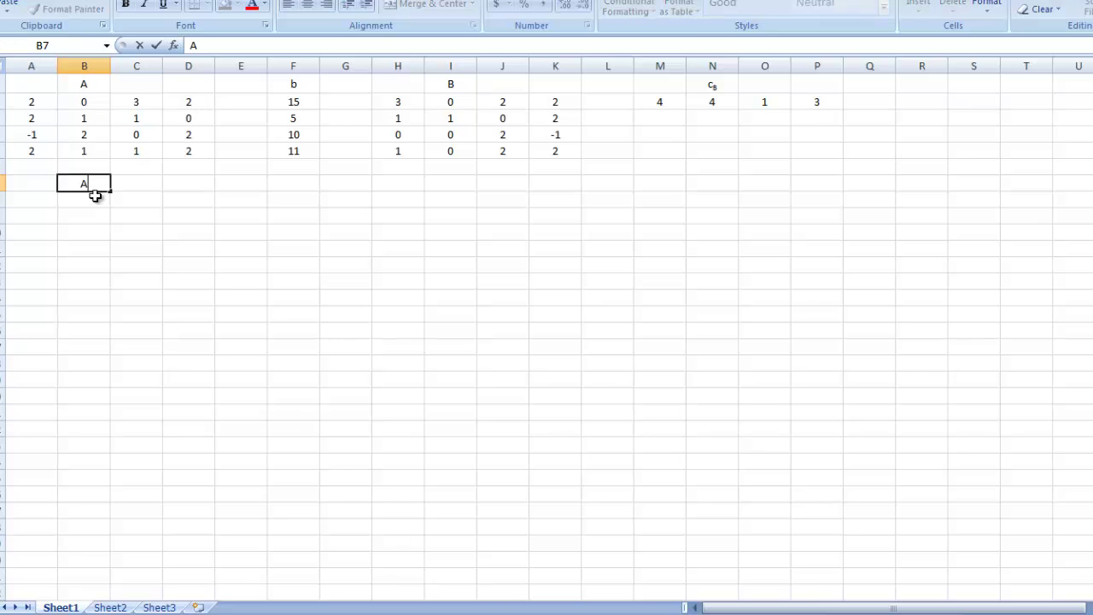
type("-1")
left_click_drag(92, 183, 84, 184)
right_click(89, 184)
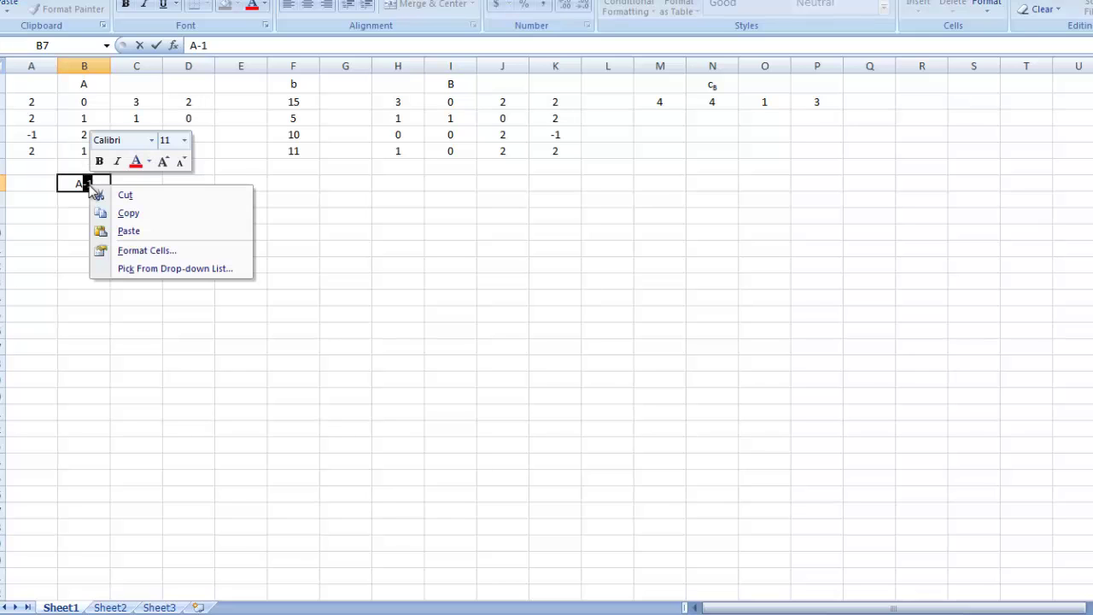
left_click(137, 251)
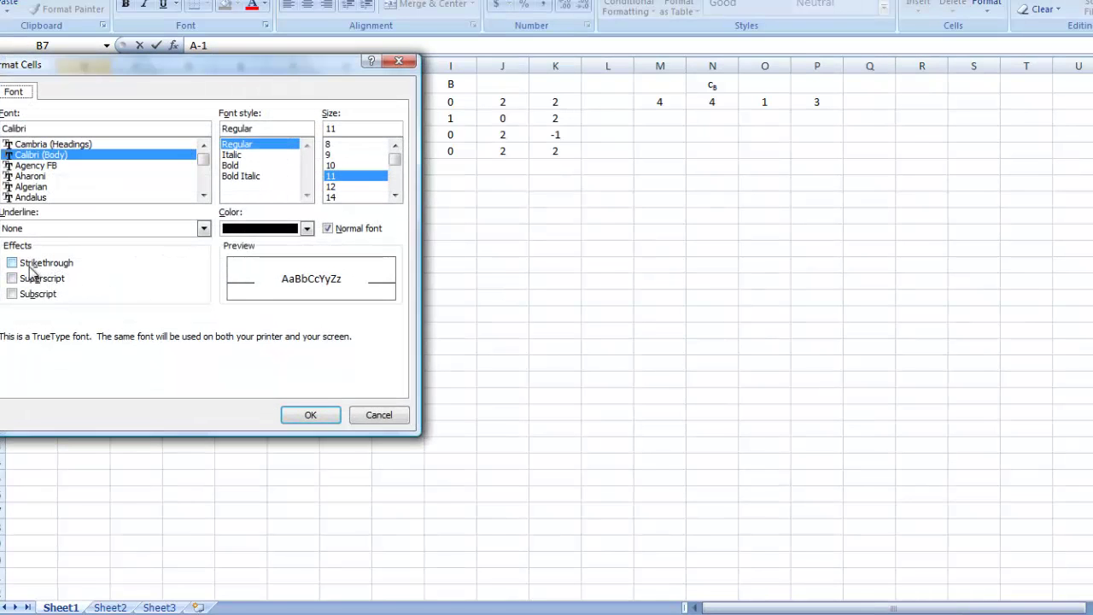
left_click(12, 279)
left_click(305, 415)
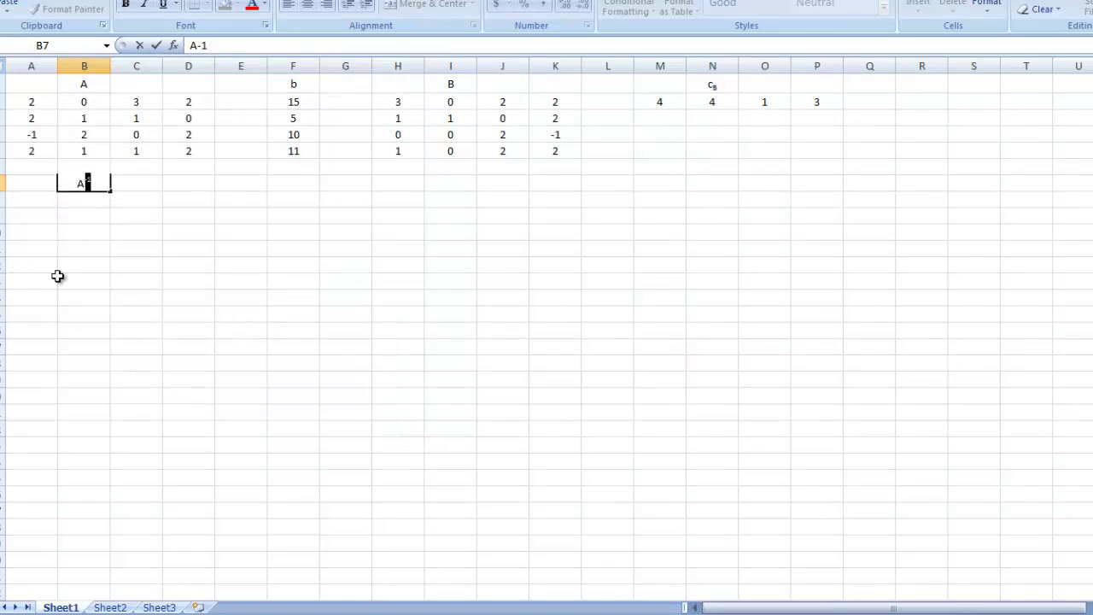
left_click(119, 230)
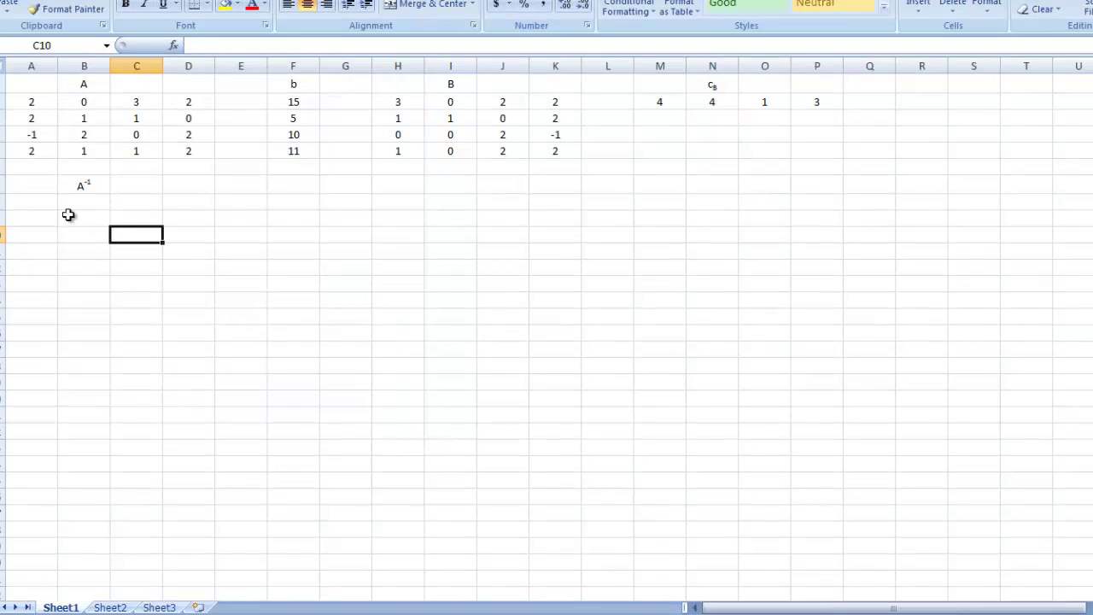
Fill A8:D11 with the array formula =MINVERSE(A2:D5), keeping the current Windows color scheme and suppressing its performance message.
left_click(27, 203)
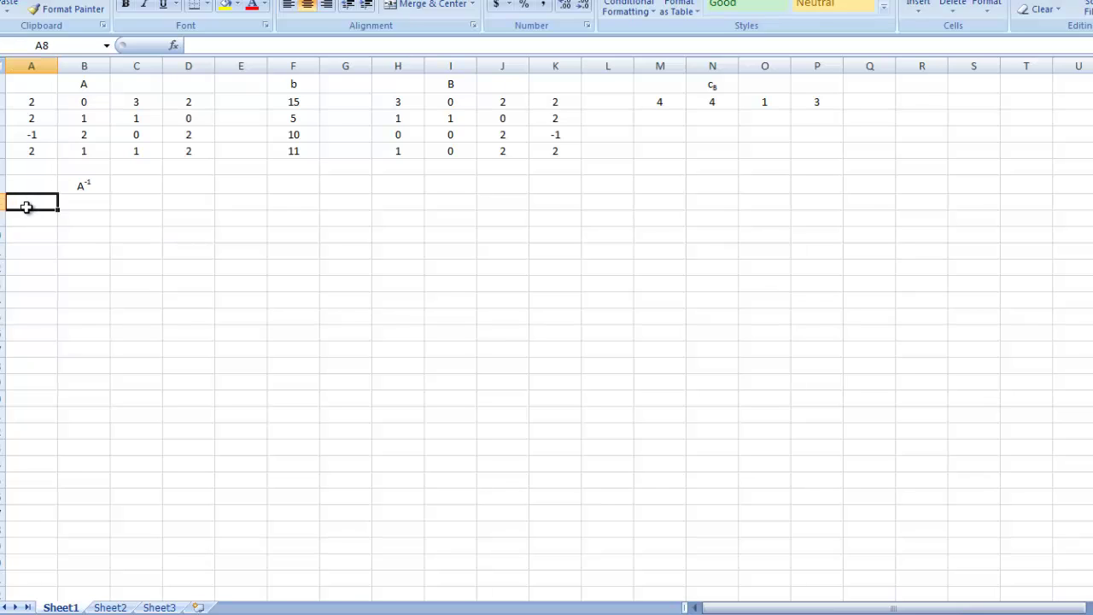
left_click_drag(27, 206, 139, 251)
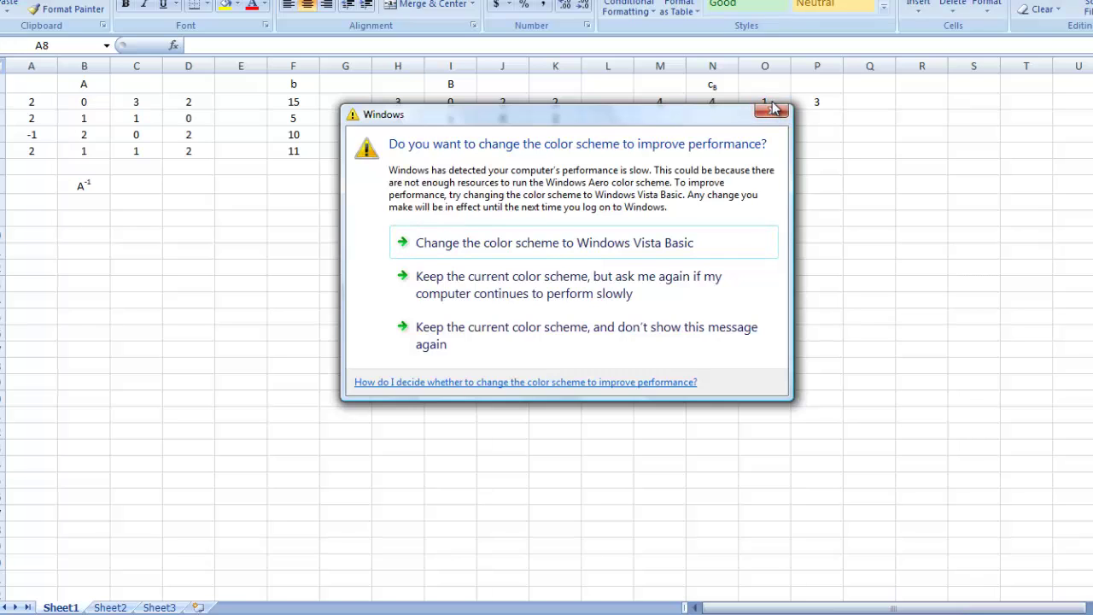
left_click(566, 333)
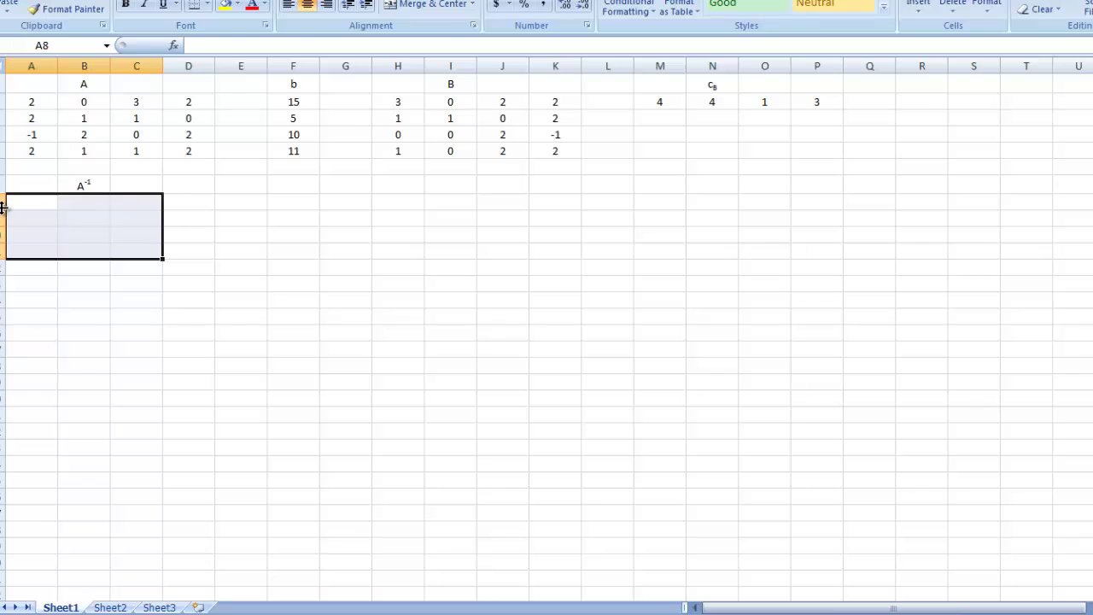
left_click_drag(19, 204, 177, 255)
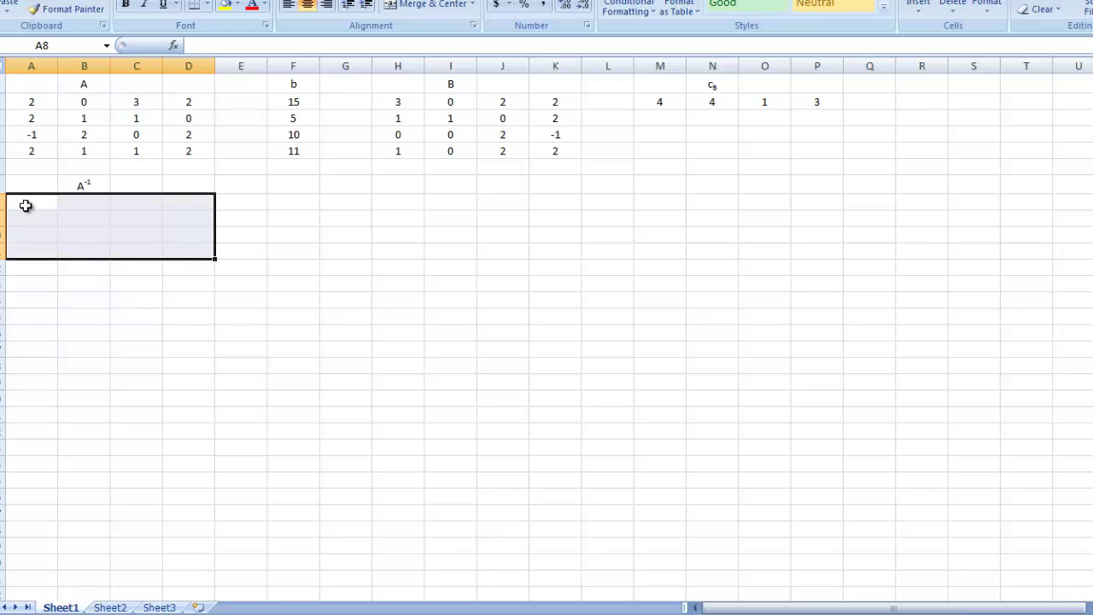
left_click(204, 45)
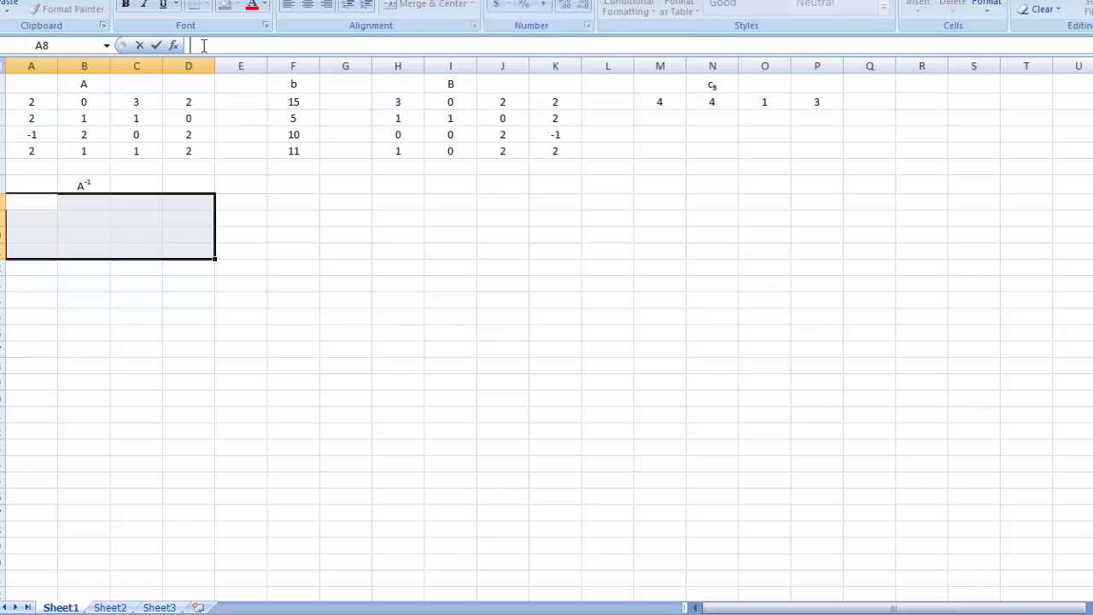
type("=MIN")
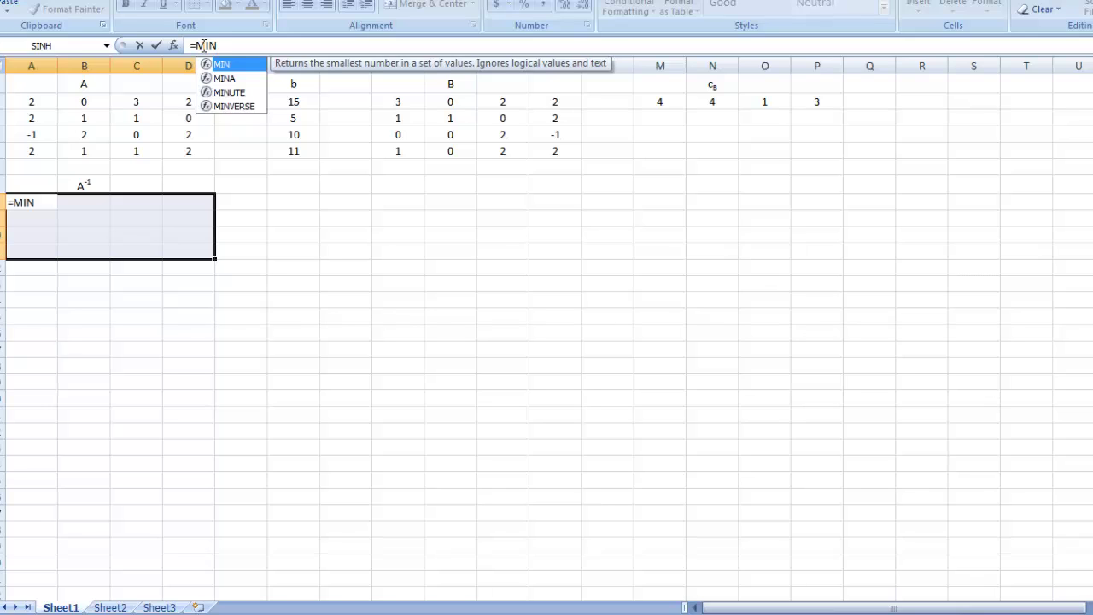
double_click(229, 107)
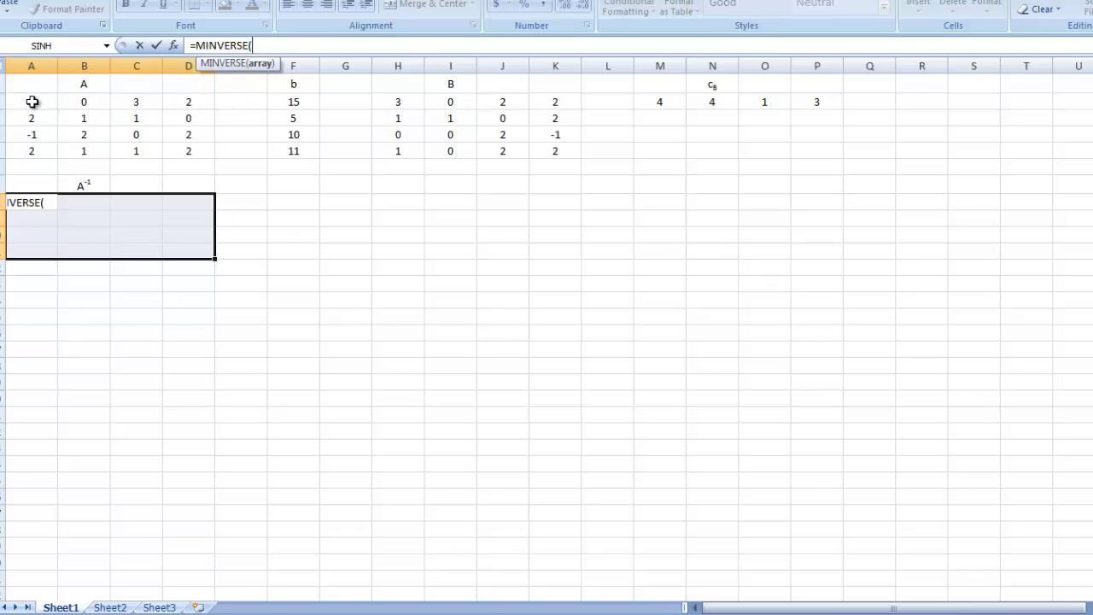
left_click_drag(32, 101, 178, 154)
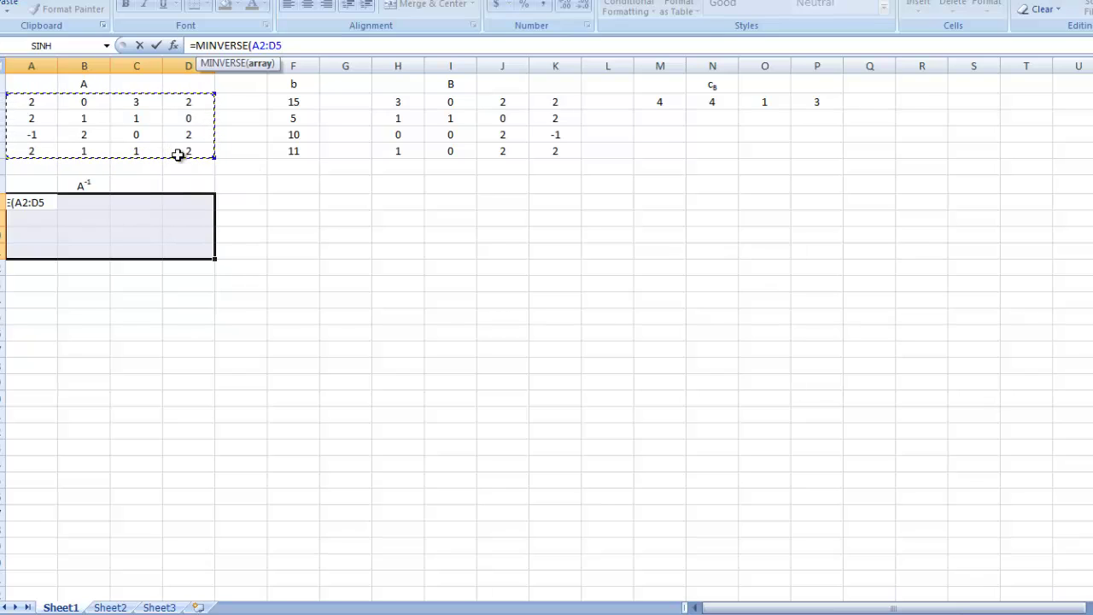
type(")")
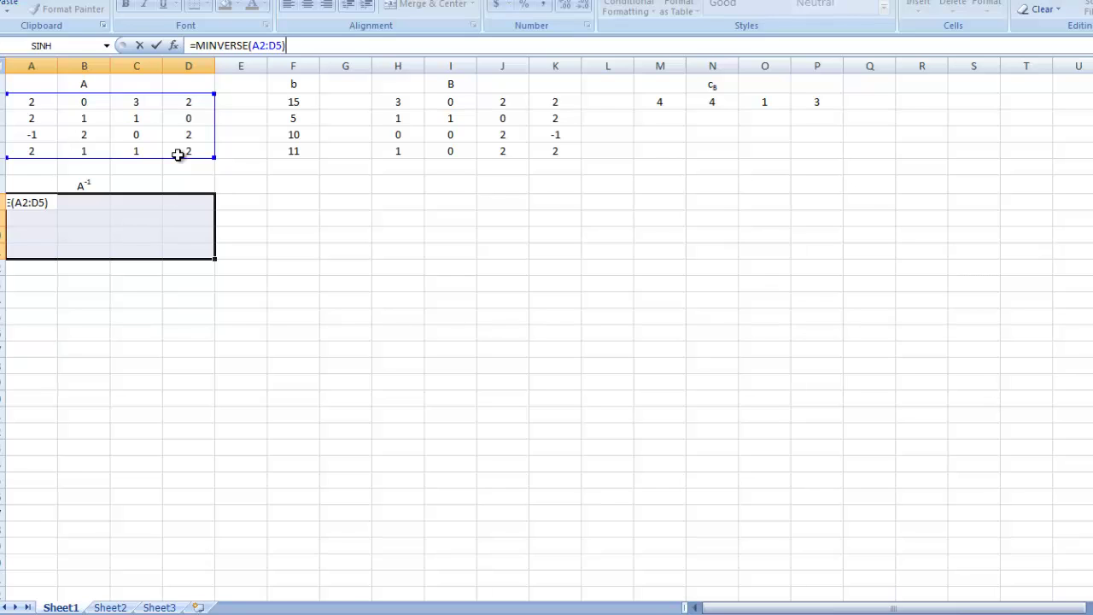
key("ctrl+shift+Return")
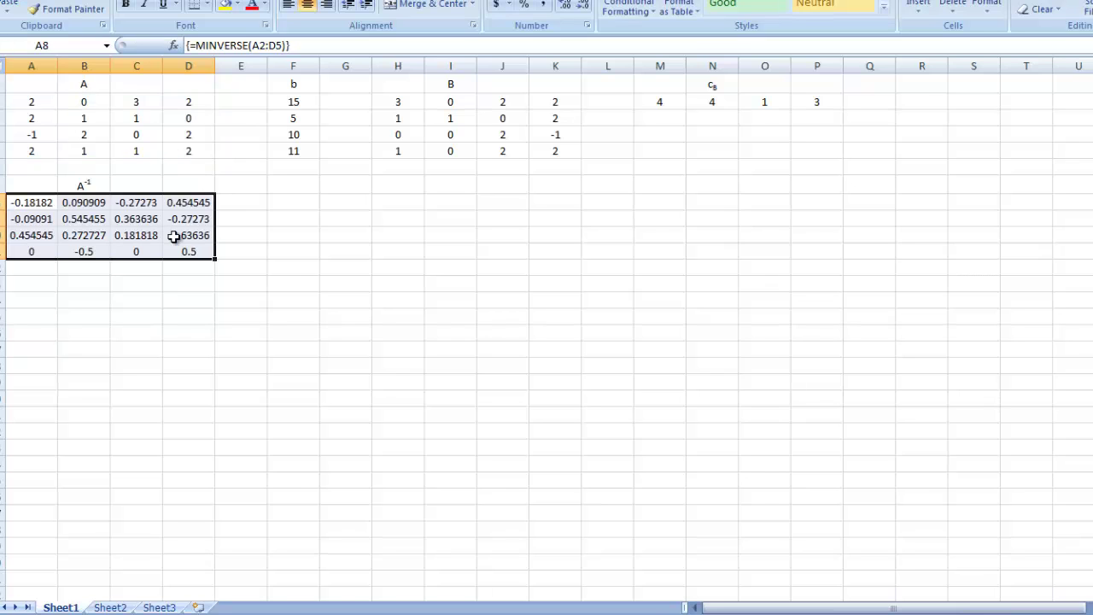
left_click(229, 273)
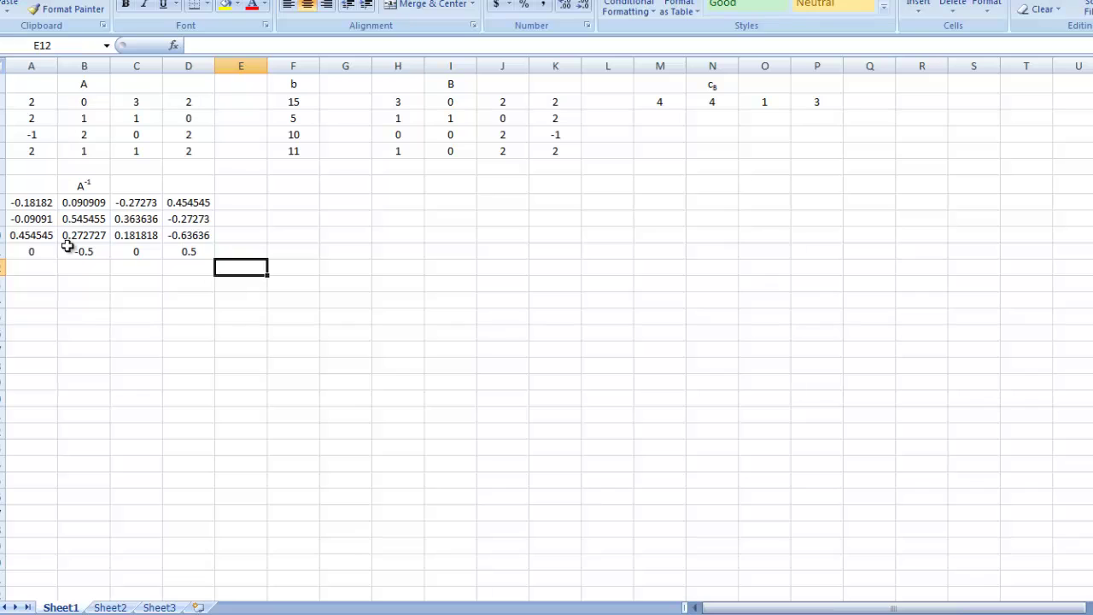
Format the inverse of matrix A in A8:D11 as Fraction.
left_click_drag(20, 205, 174, 254)
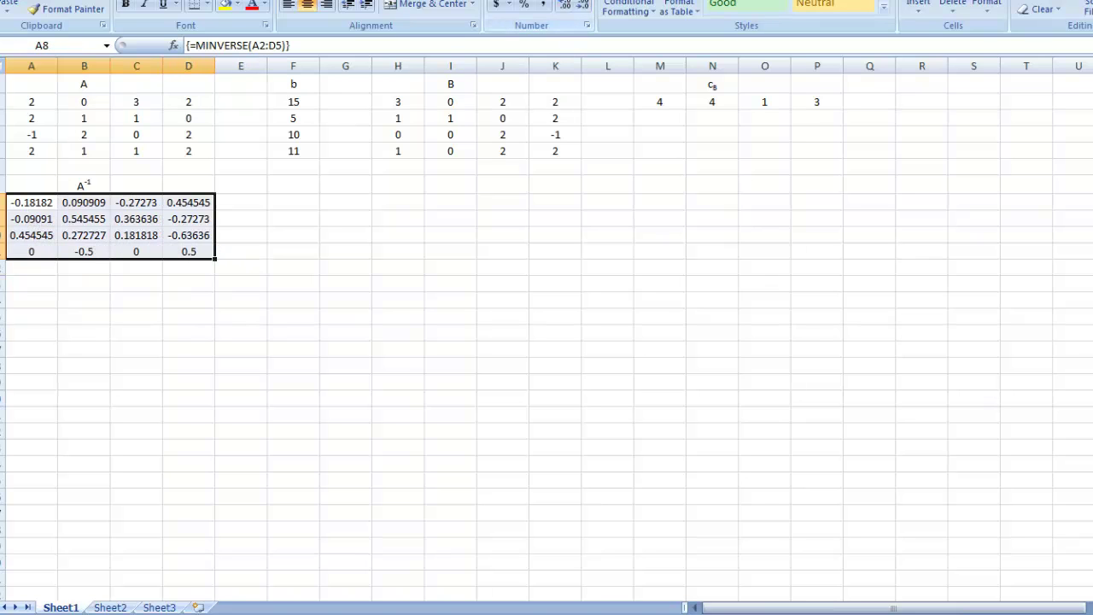
left_click(581, 1)
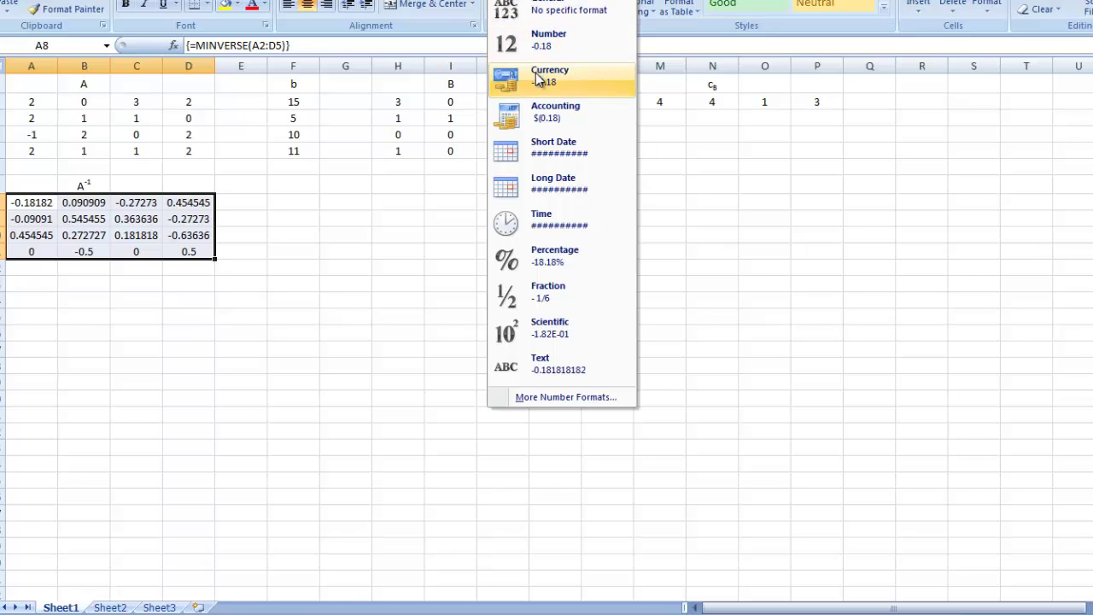
left_click(557, 293)
left_click(165, 299)
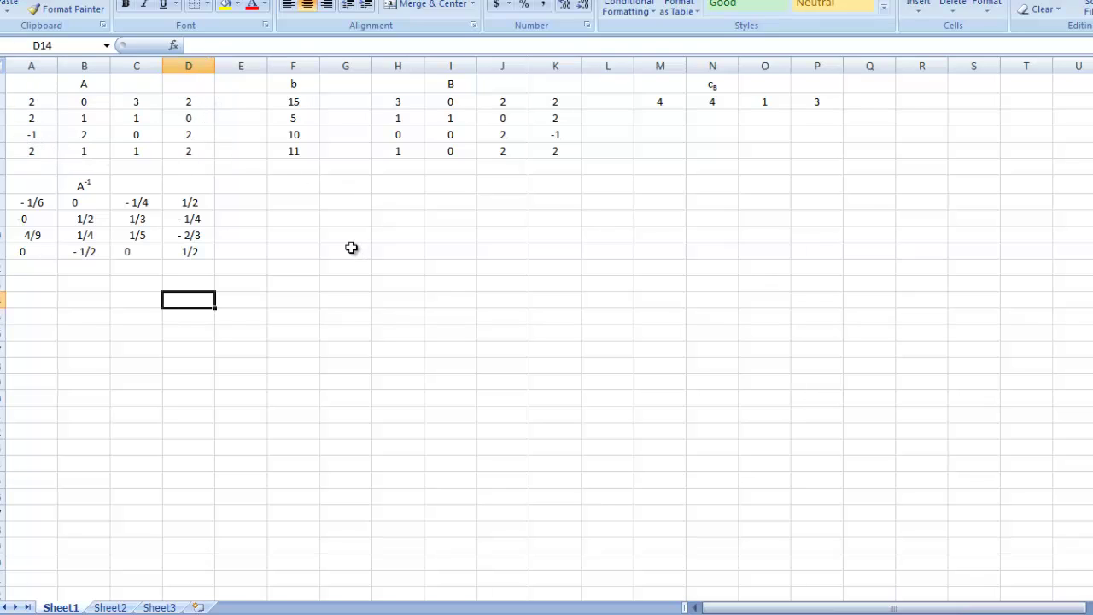
Enter the label B-1 in cell I7 and format the -1 as superscript.
left_click(447, 203)
left_click(446, 187)
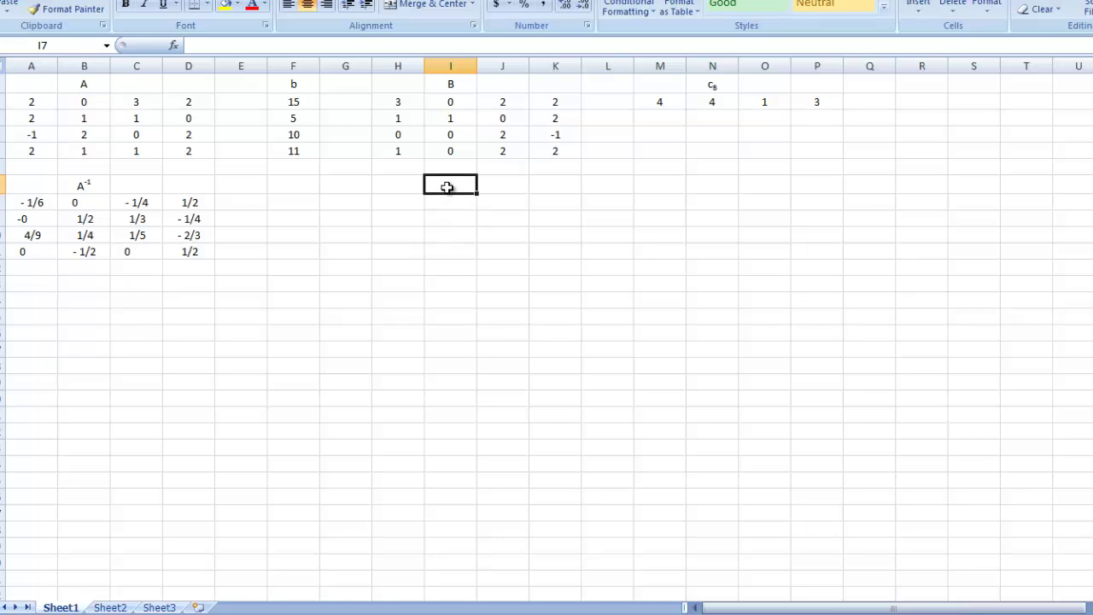
type("B")
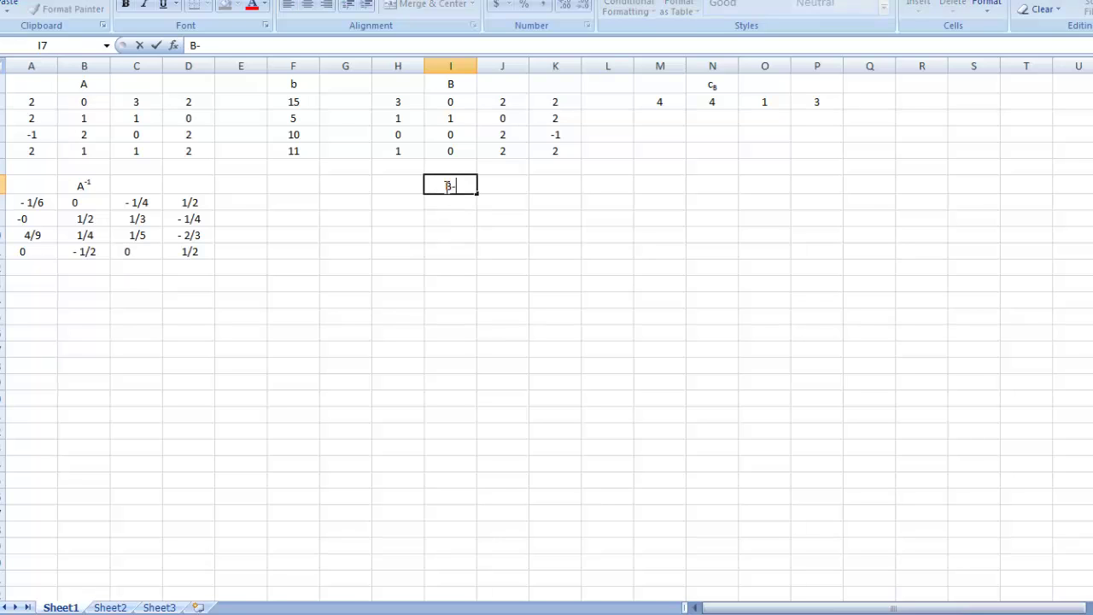
type("-1")
left_click_drag(461, 186, 451, 185)
right_click(452, 185)
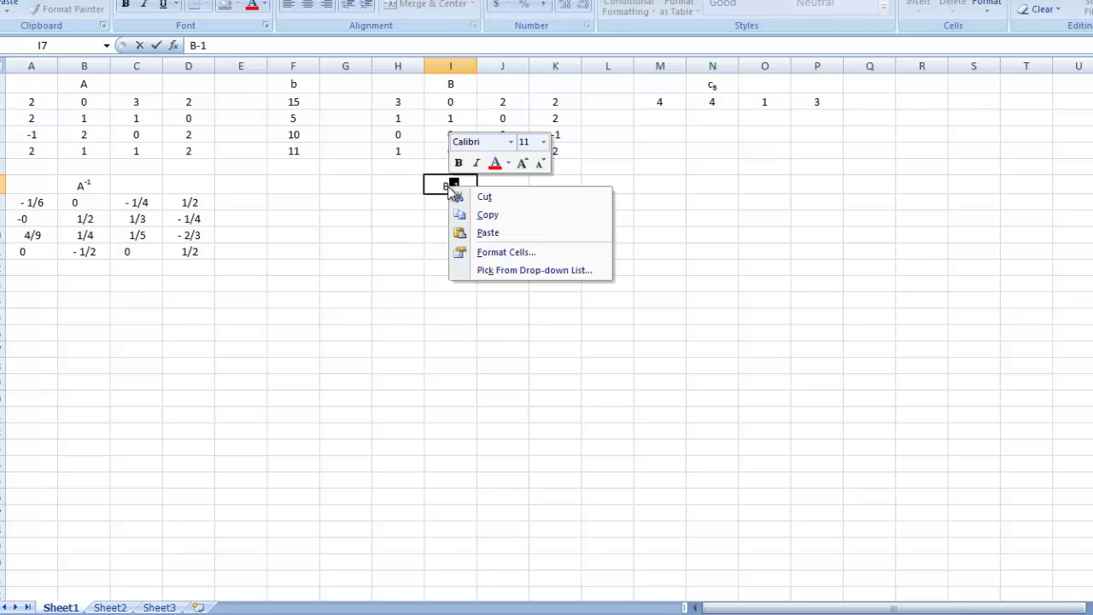
left_click(480, 253)
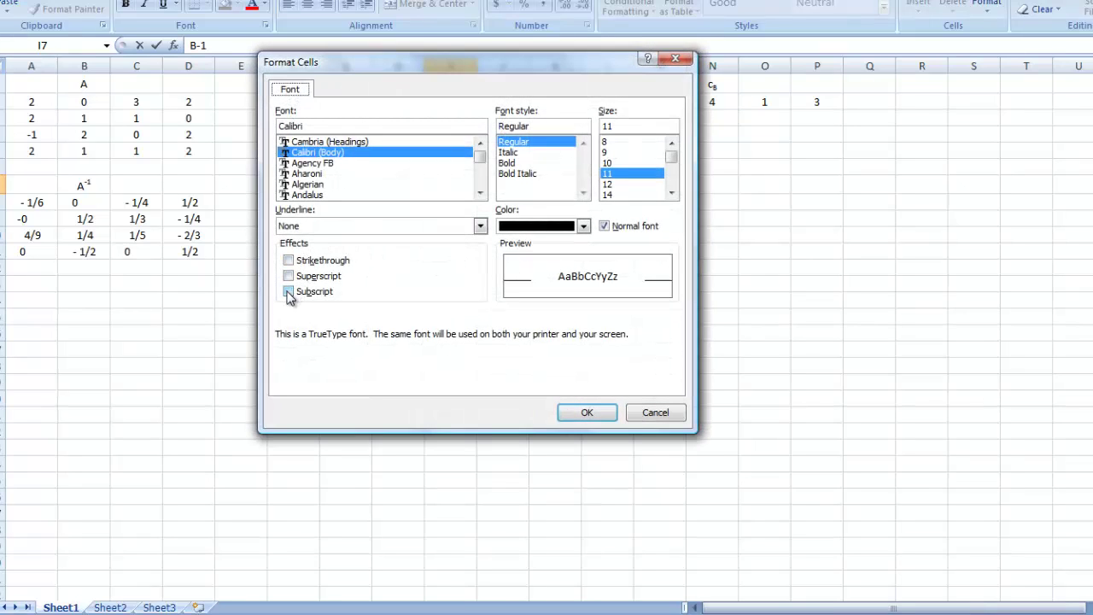
left_click(289, 276)
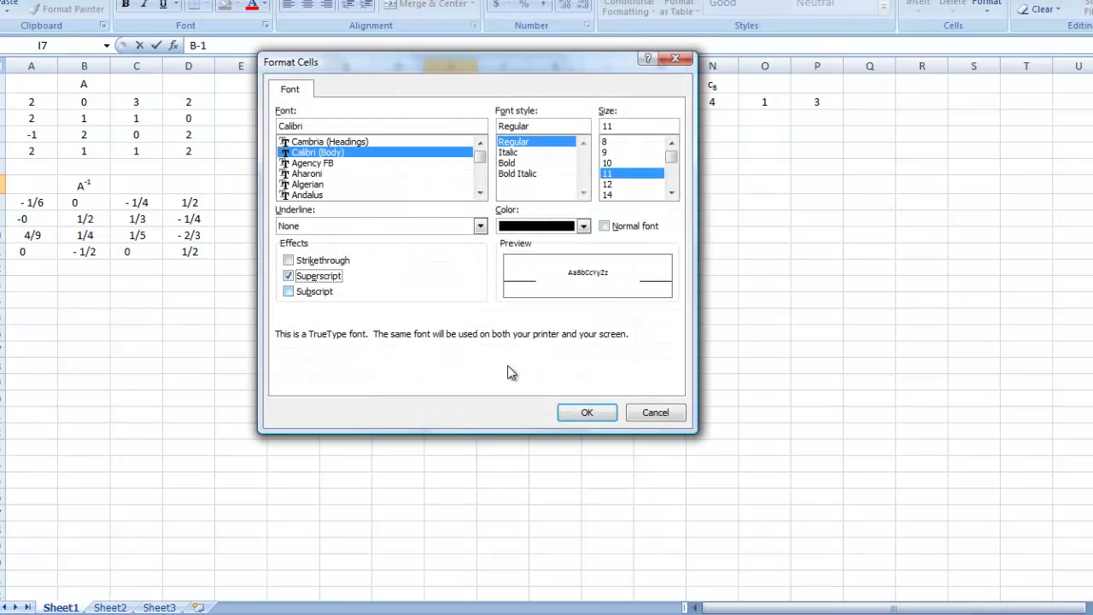
left_click(586, 413)
left_click(406, 213)
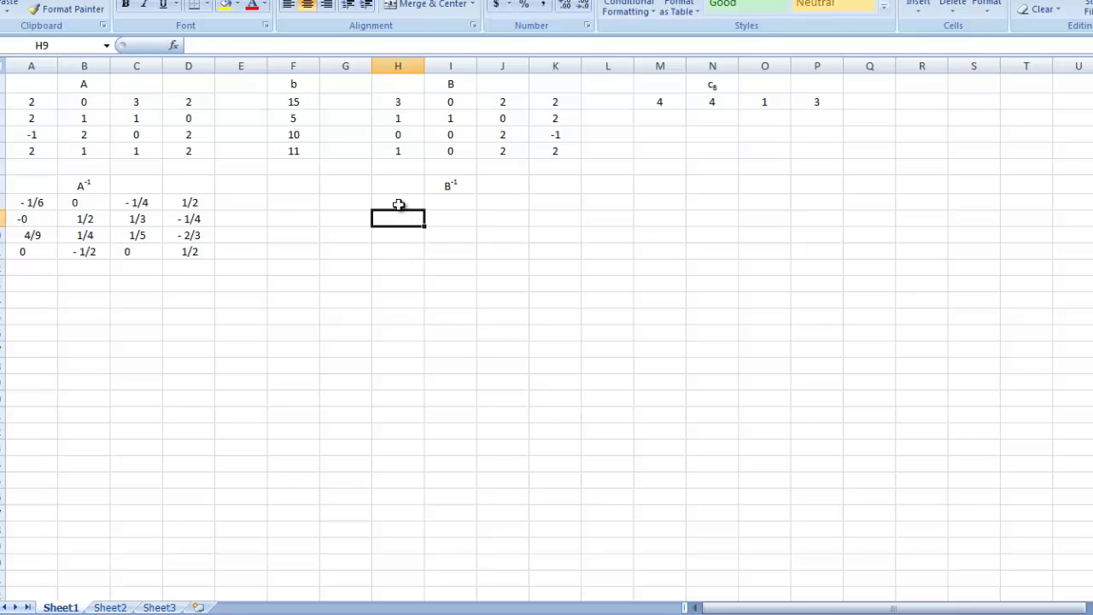
Fill H8:K11 with the inverse of matrix B using the array formula =MINVERSE(H2:K5).
left_click_drag(398, 202, 555, 260)
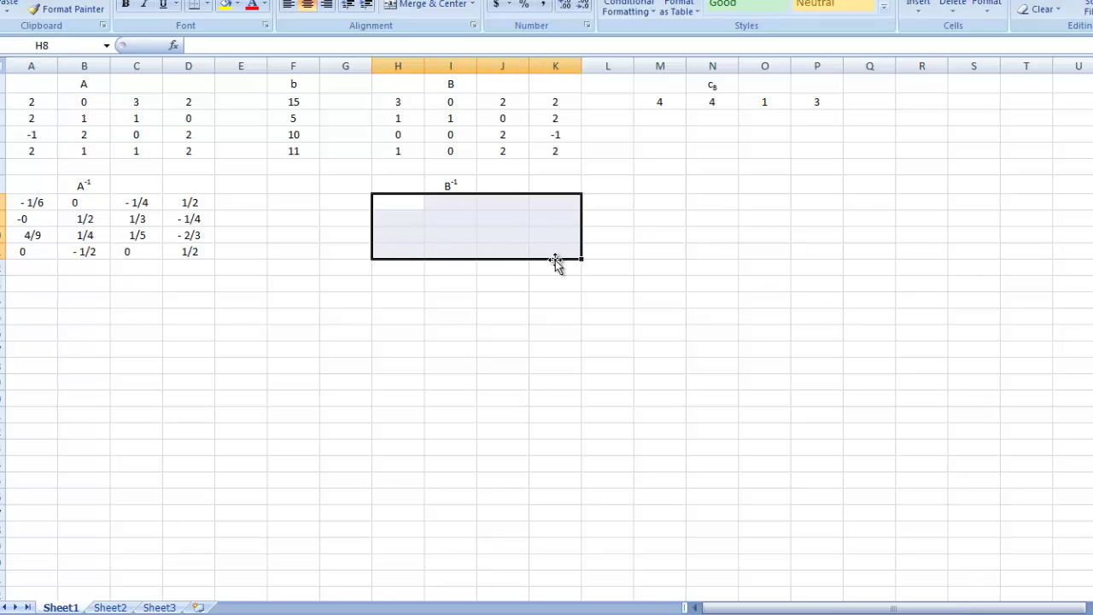
left_click(370, 44)
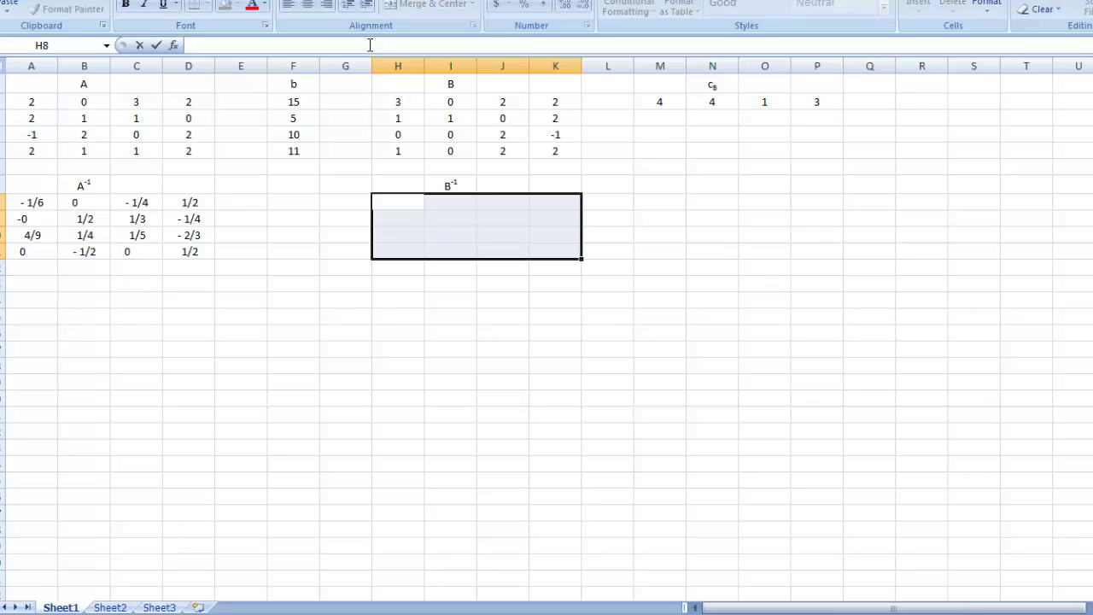
type("=MIN")
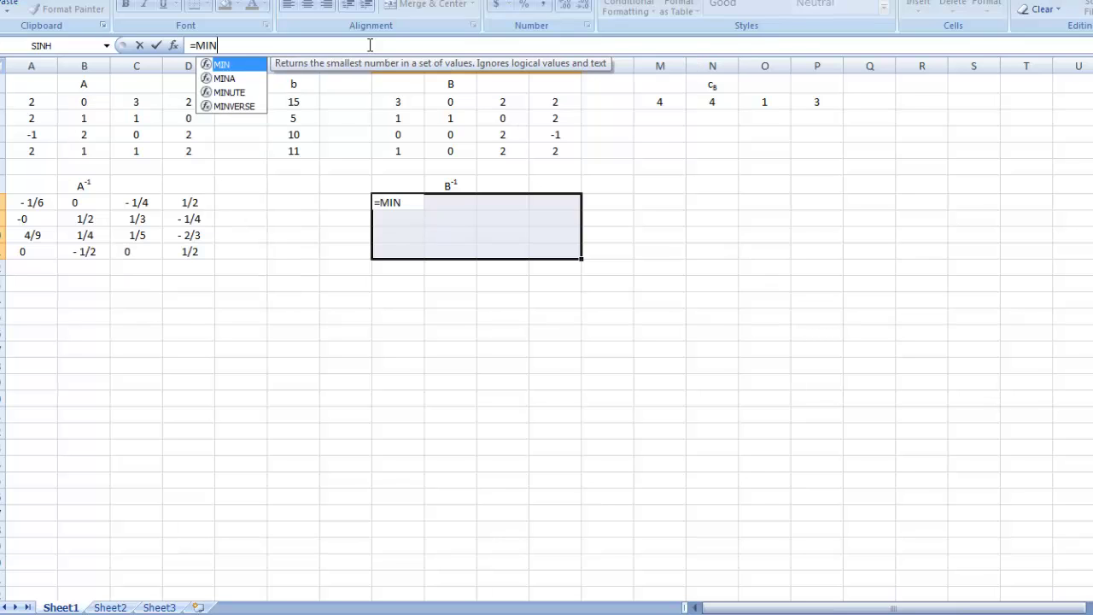
left_click(226, 107)
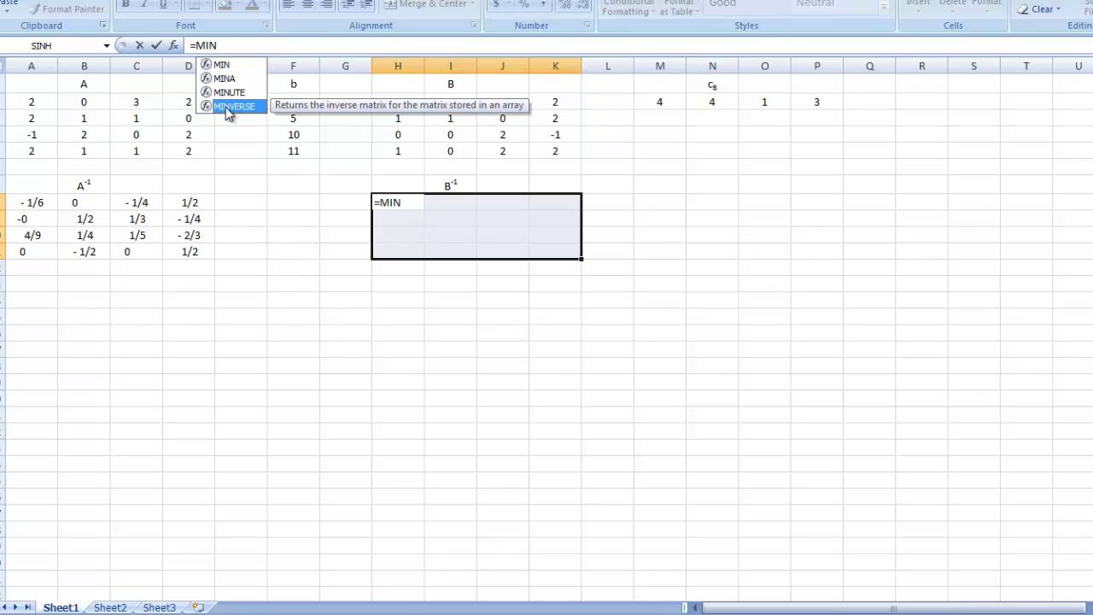
double_click(225, 107)
left_click_drag(398, 104, 551, 155)
type(")")
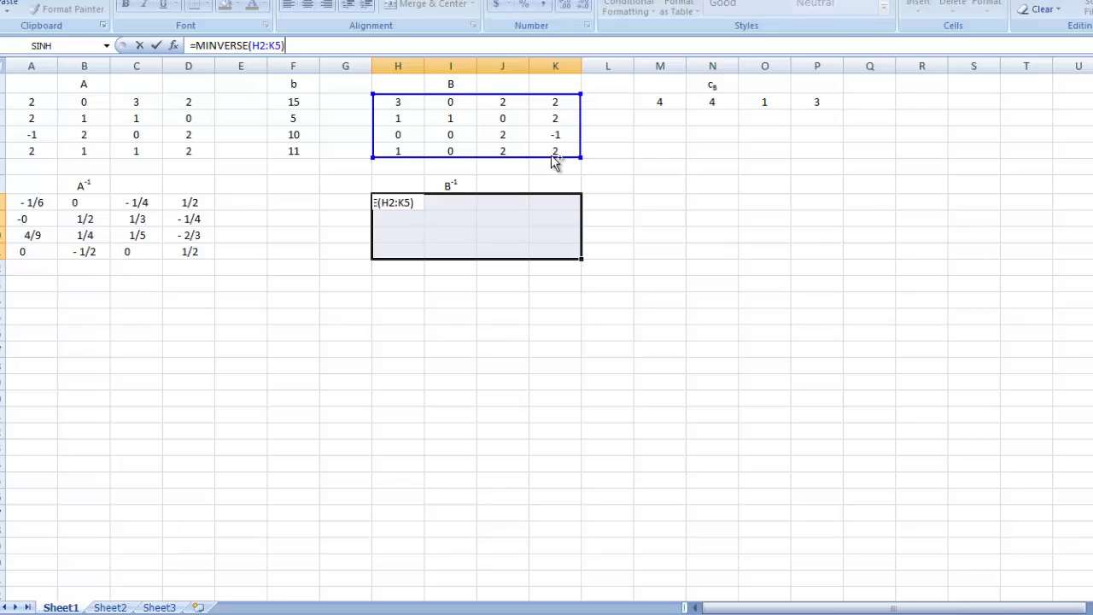
key("ctrl+shift+Return")
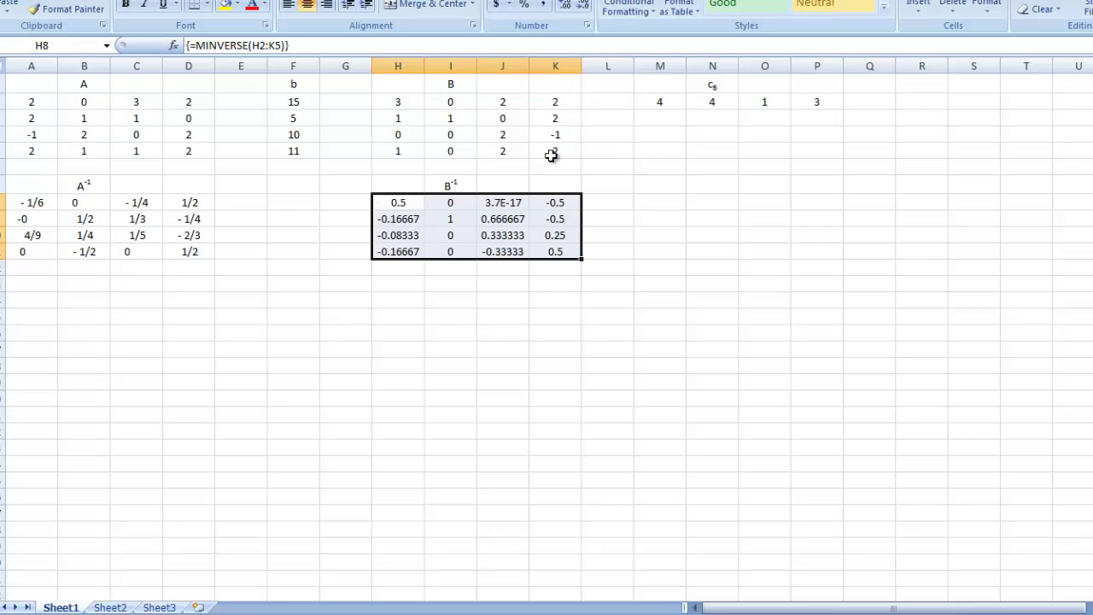
left_click(523, 330)
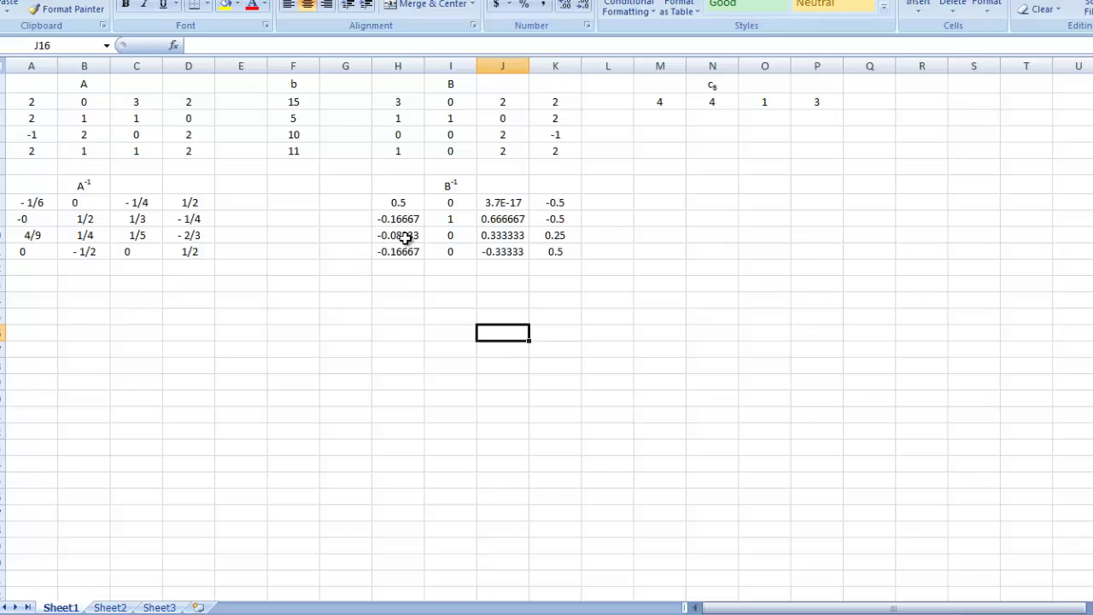
left_click(318, 316)
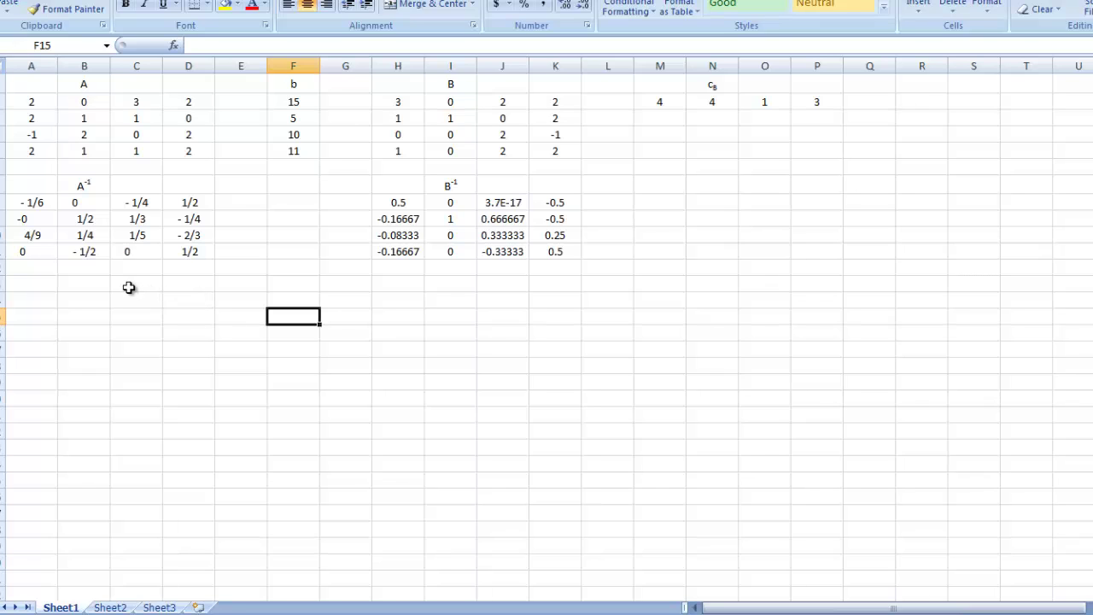
left_click(86, 285)
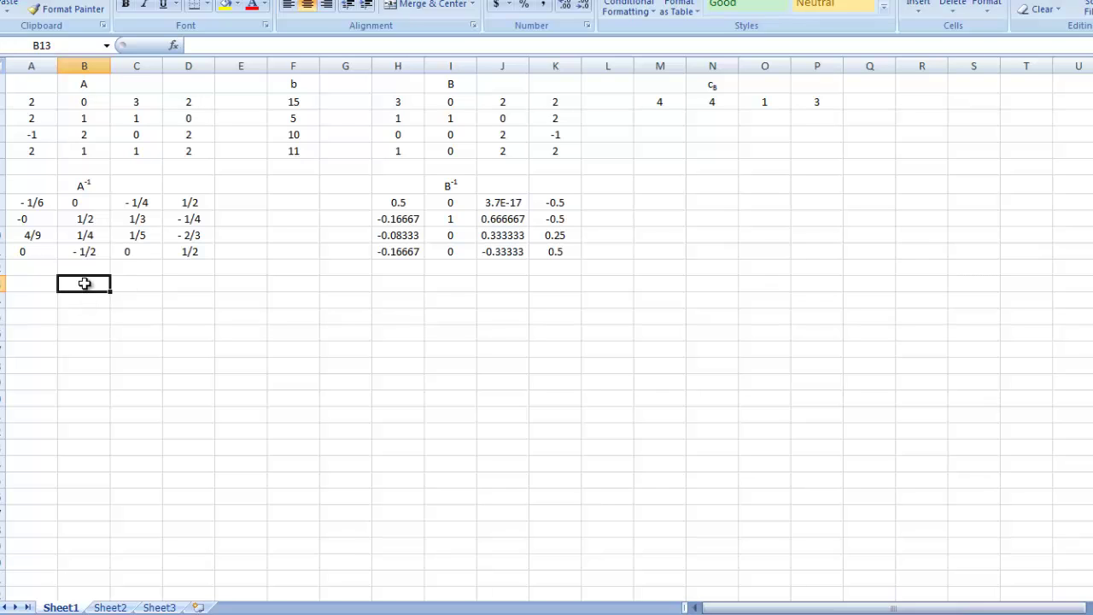
type("A")
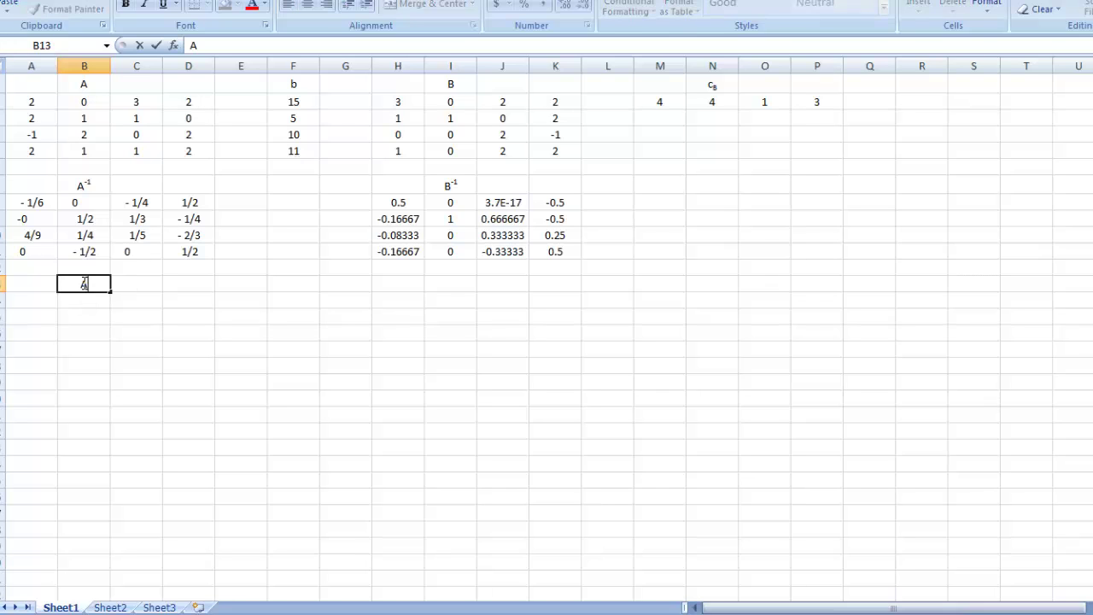
key("Escape")
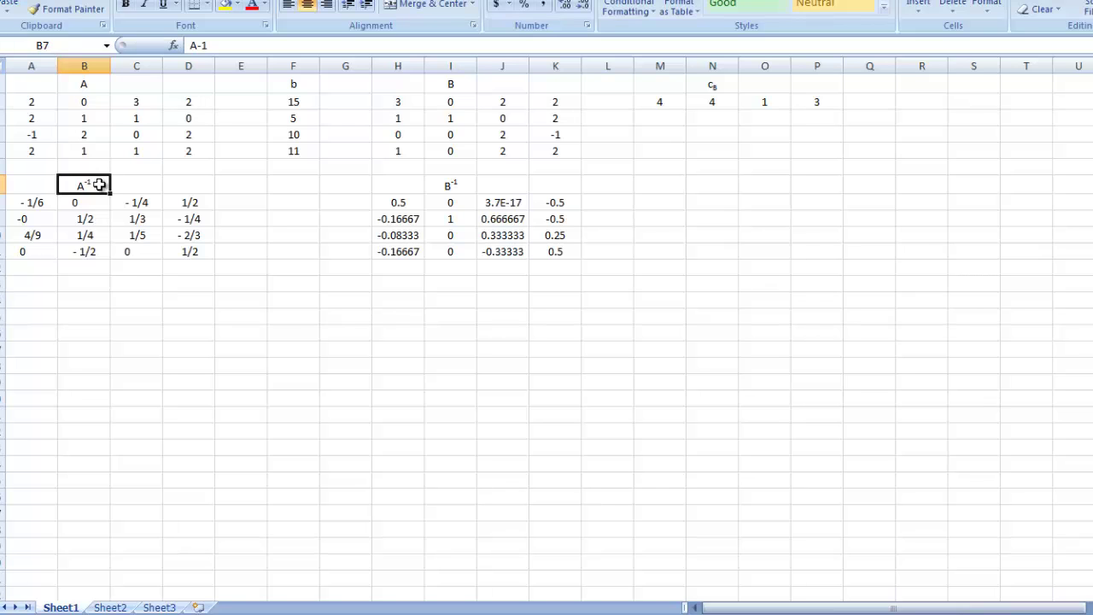
Copy the inverse label of matrix A from B7 into cell B13.
left_click(99, 183)
key("ctrl+c")
left_click(80, 281)
key("ctrl+v")
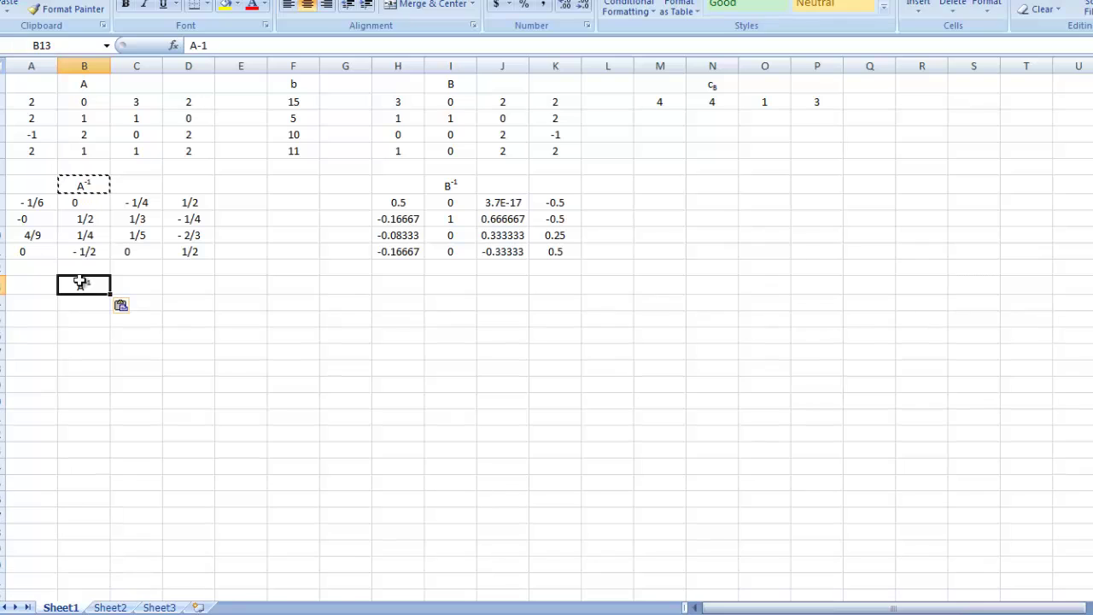
Append a b without superscript to the label in B13 so that it reads A-1b with only the -1 raised.
double_click(88, 285)
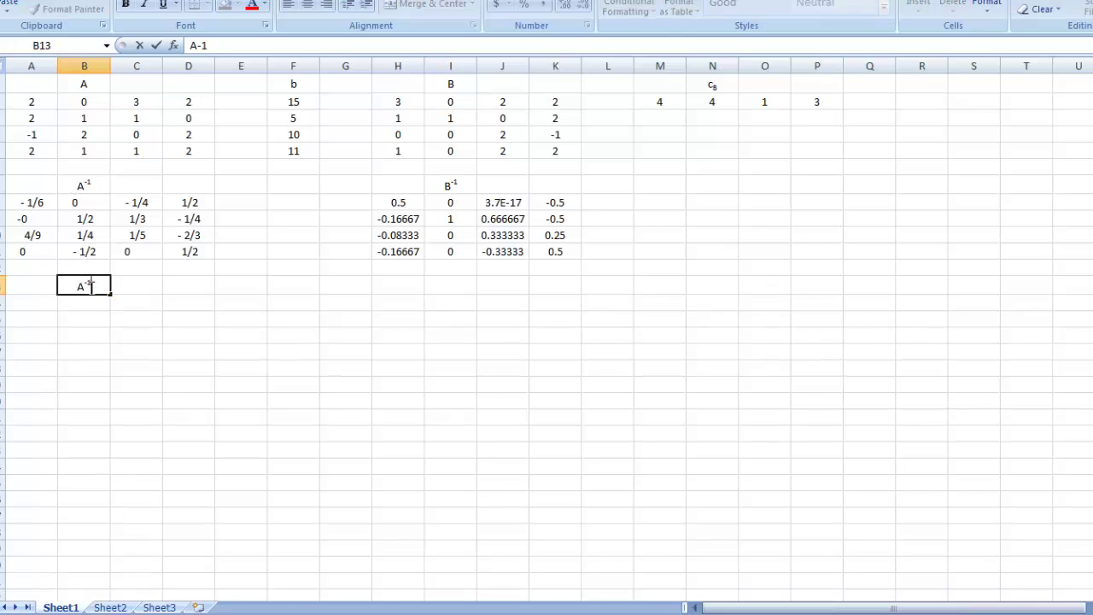
type("b")
right_click(90, 289)
left_click(141, 353)
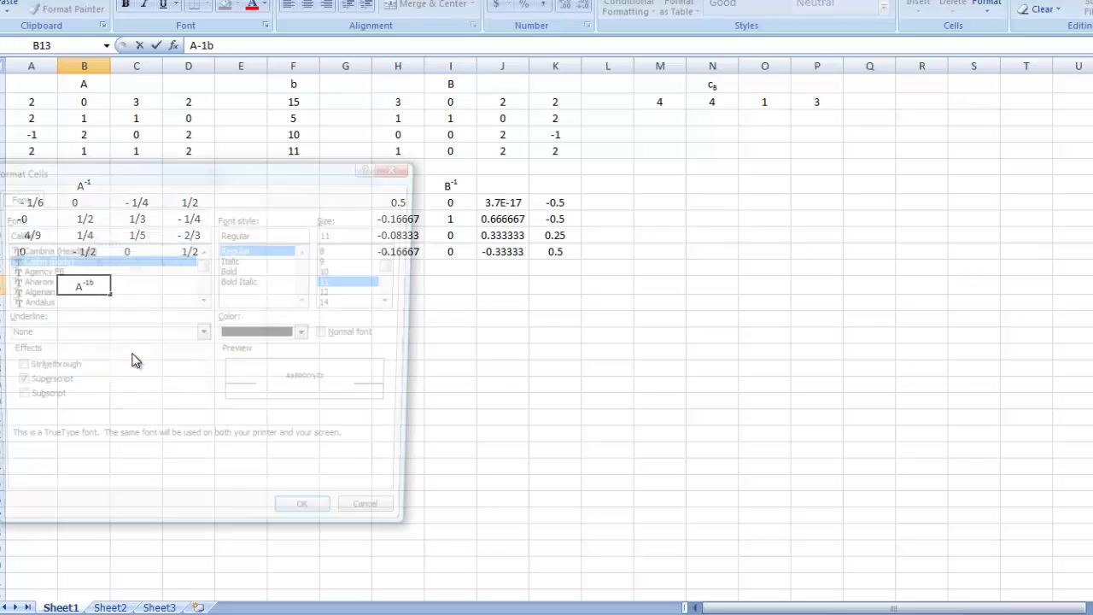
left_click(36, 385)
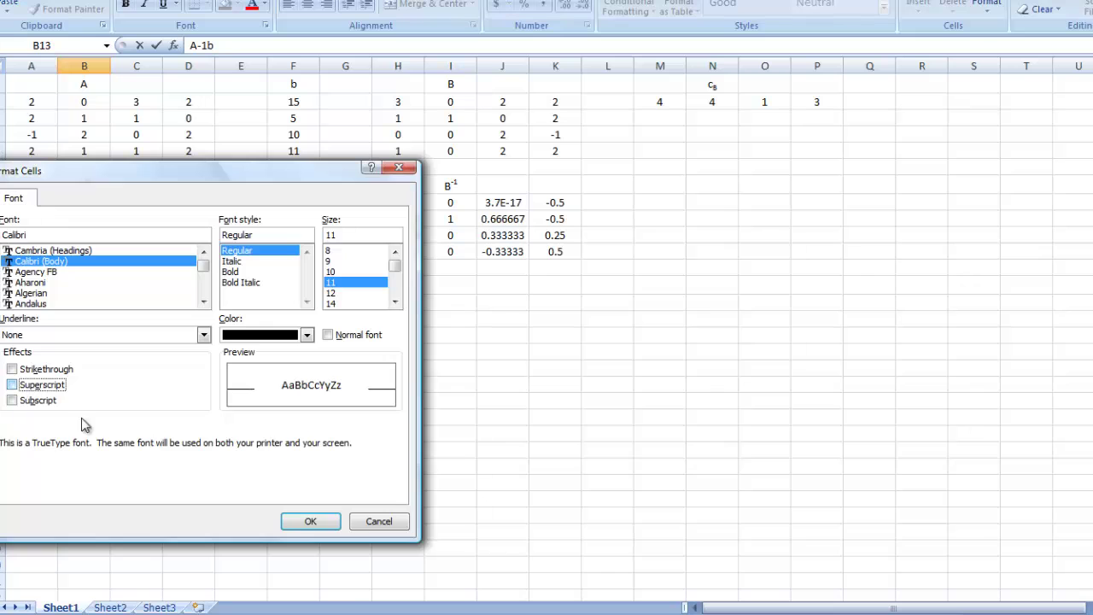
left_click(310, 522)
left_click(89, 329)
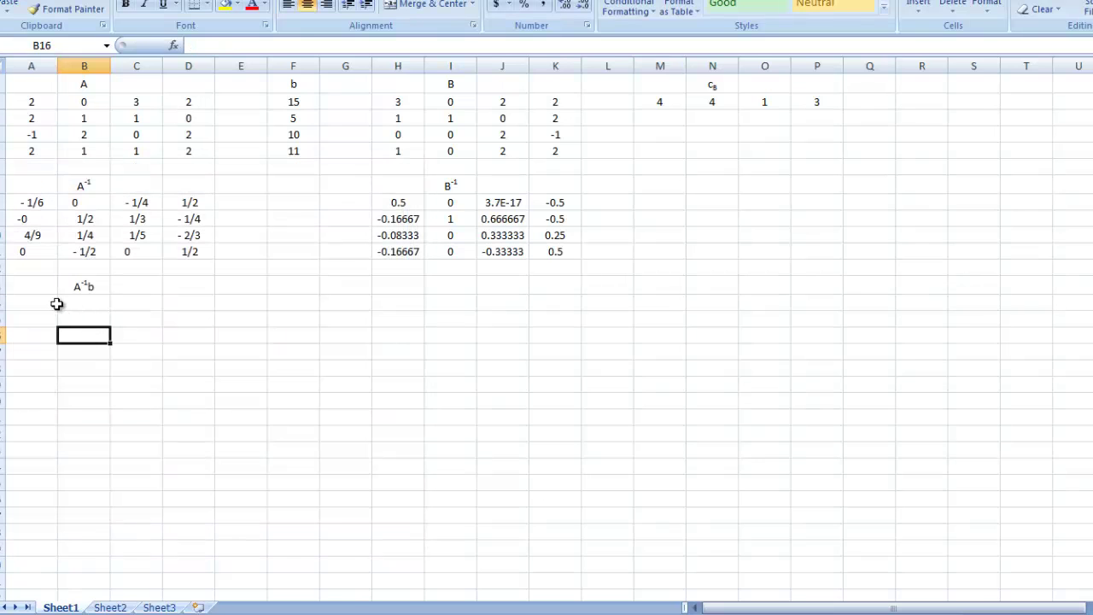
Fill B14:B17 with the array formula =MMULT(A2:D5,F2:F5).
left_click_drag(87, 304, 86, 345)
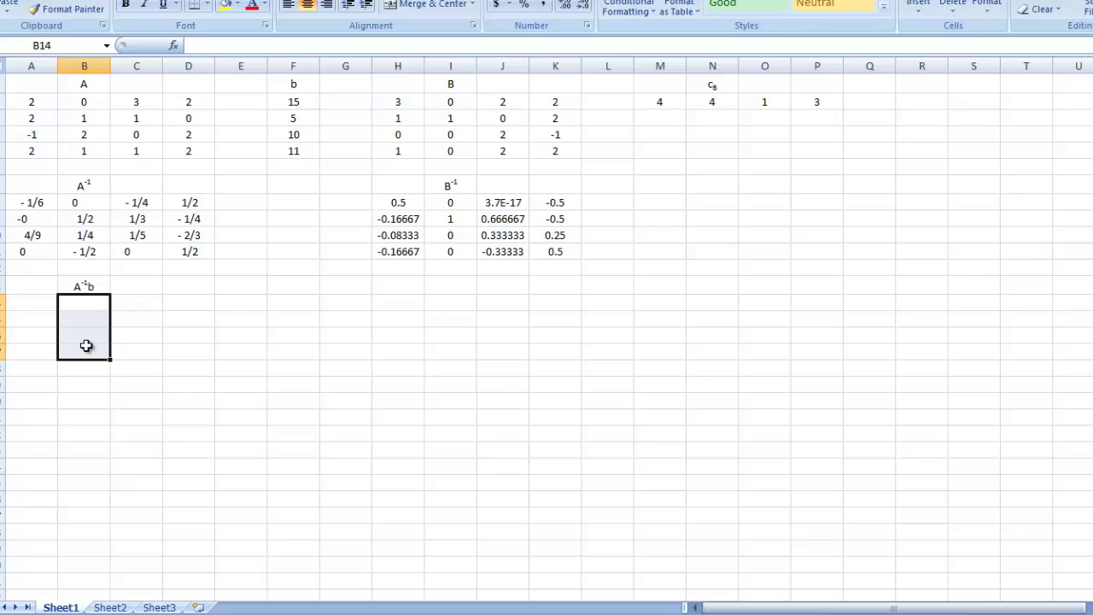
left_click(215, 47)
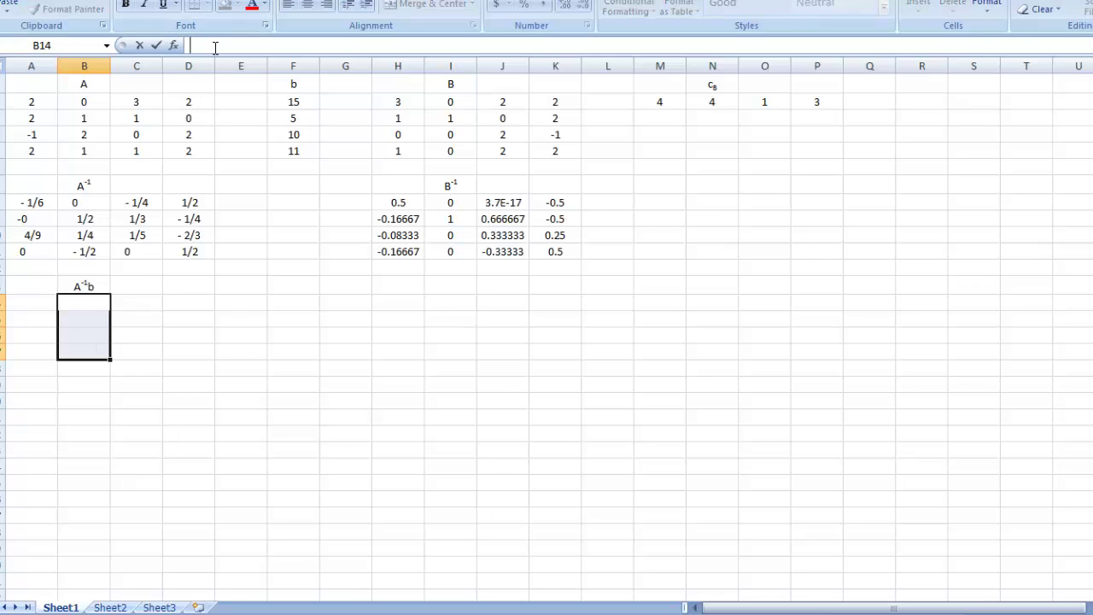
type("=MMu")
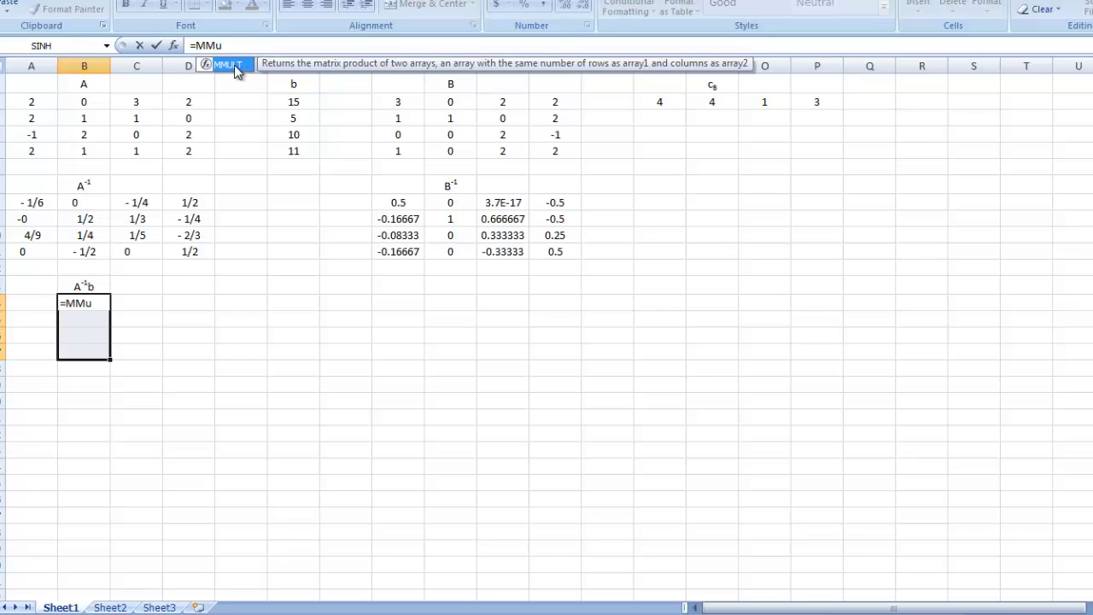
double_click(235, 71)
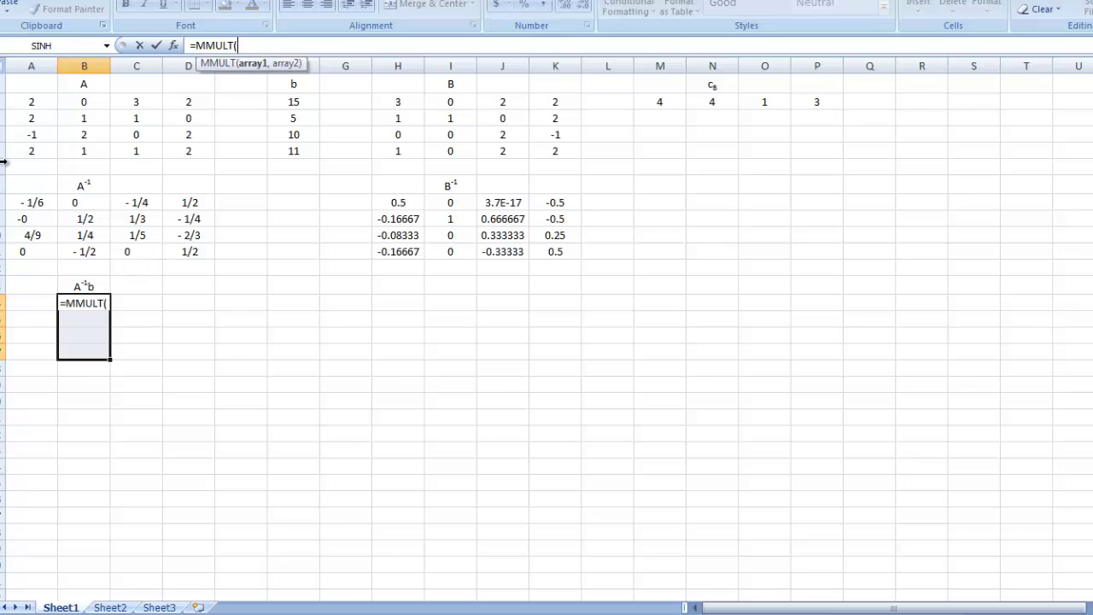
left_click_drag(36, 102, 177, 159)
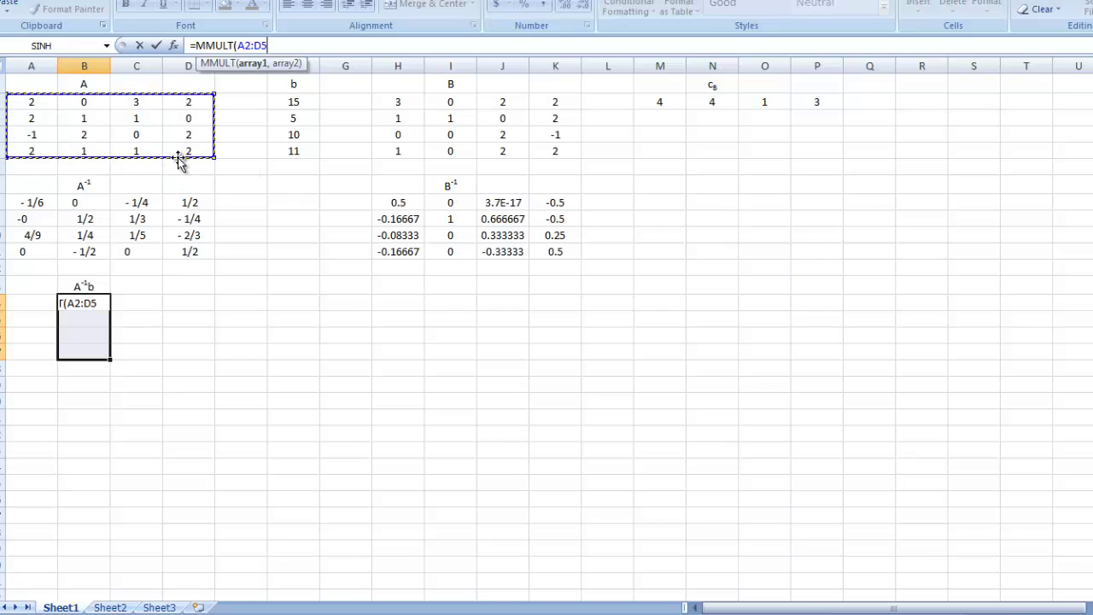
type(",")
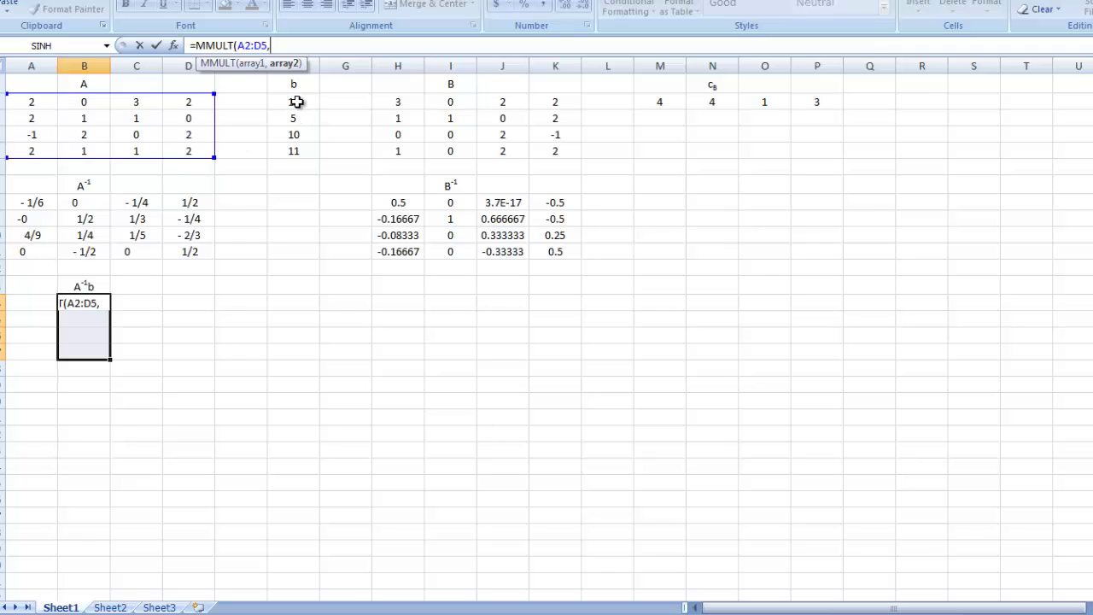
left_click_drag(295, 101, 294, 149)
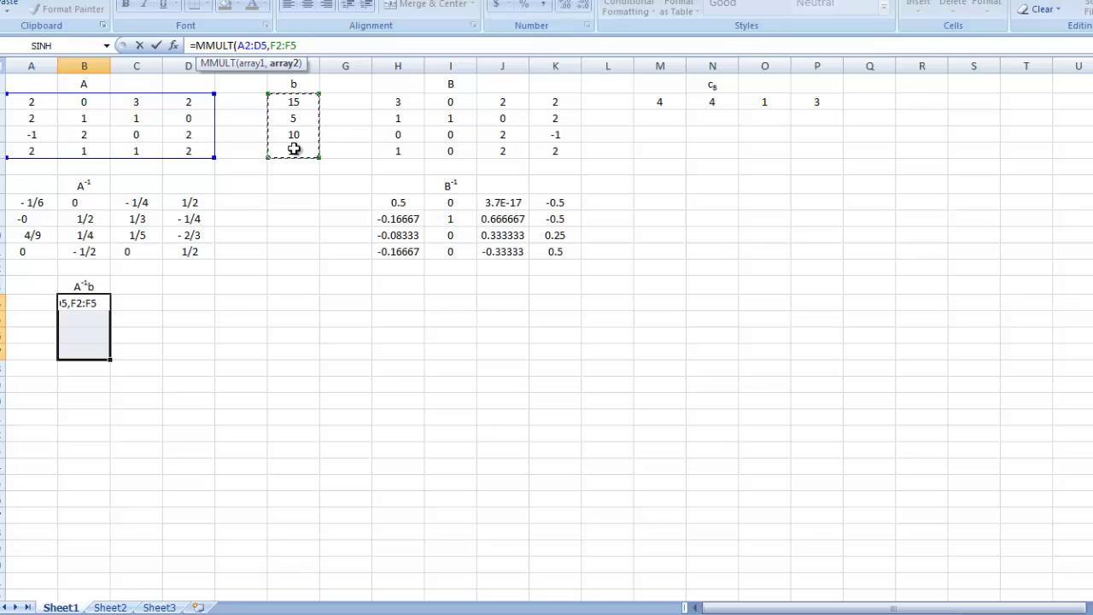
type(")")
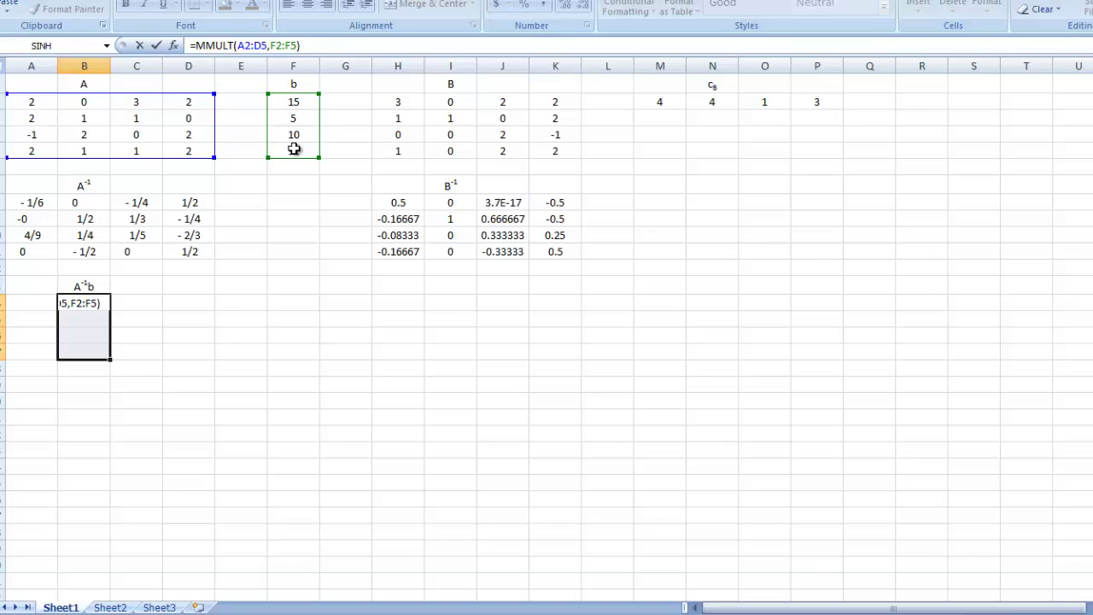
key("ctrl+shift+Return")
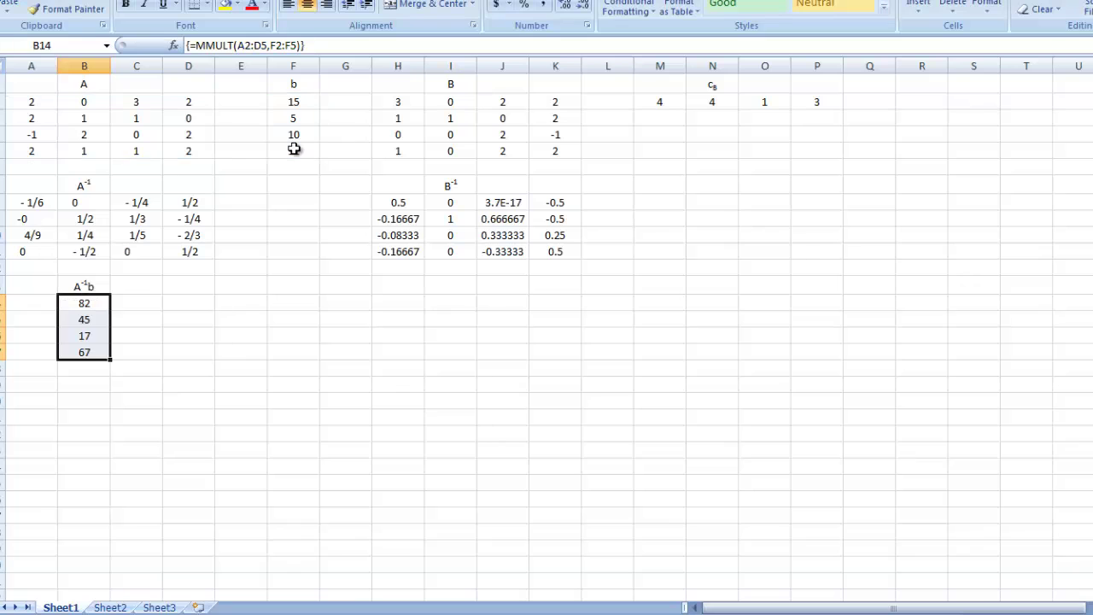